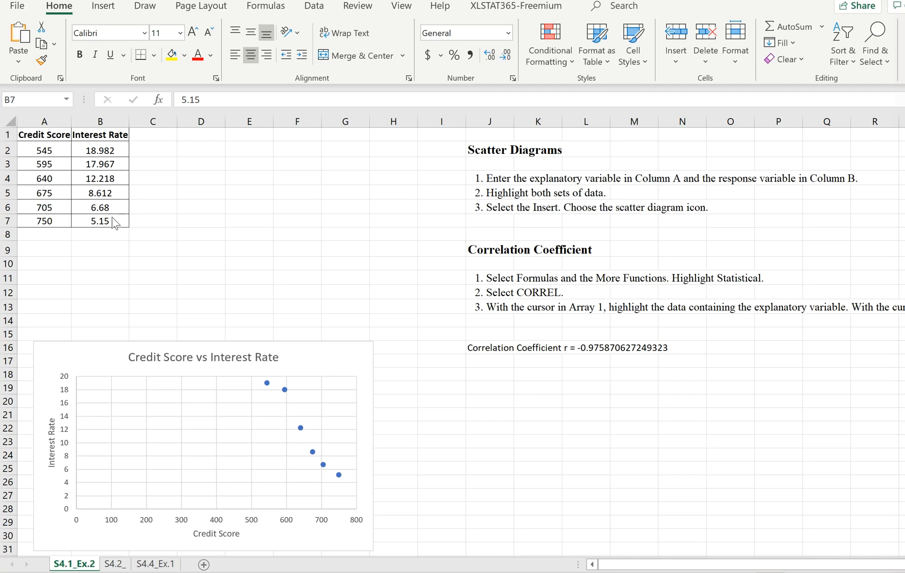
# Insert a scatter chart with markers only from the Credit Score and Interest Rate data in A1:B7.
pyautogui.hotkey('ctrl', 'a')
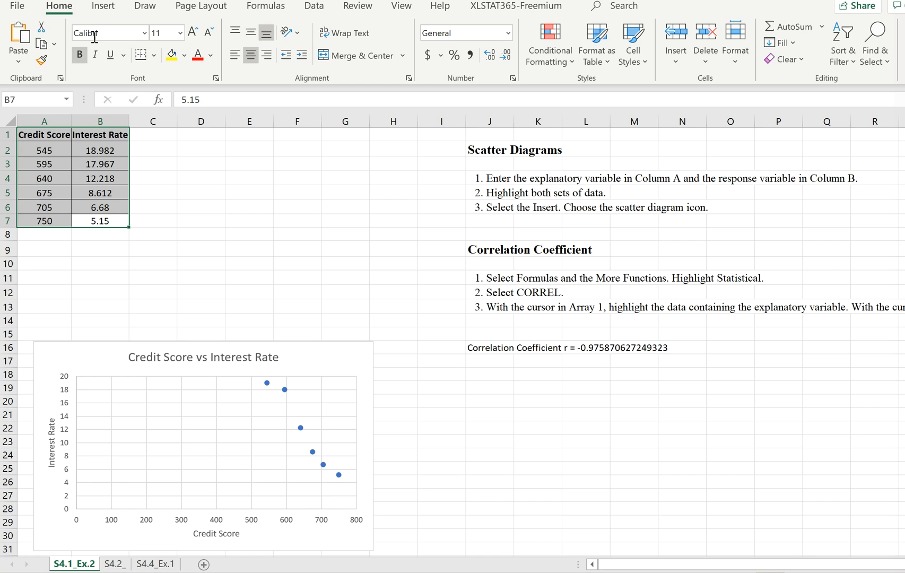
pyautogui.click(102, 7)
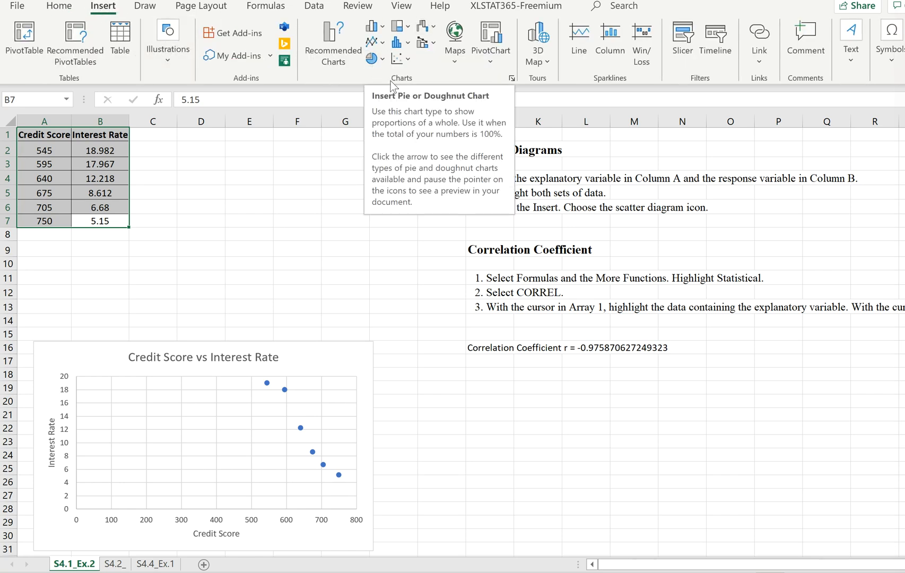
pyautogui.click(407, 60)
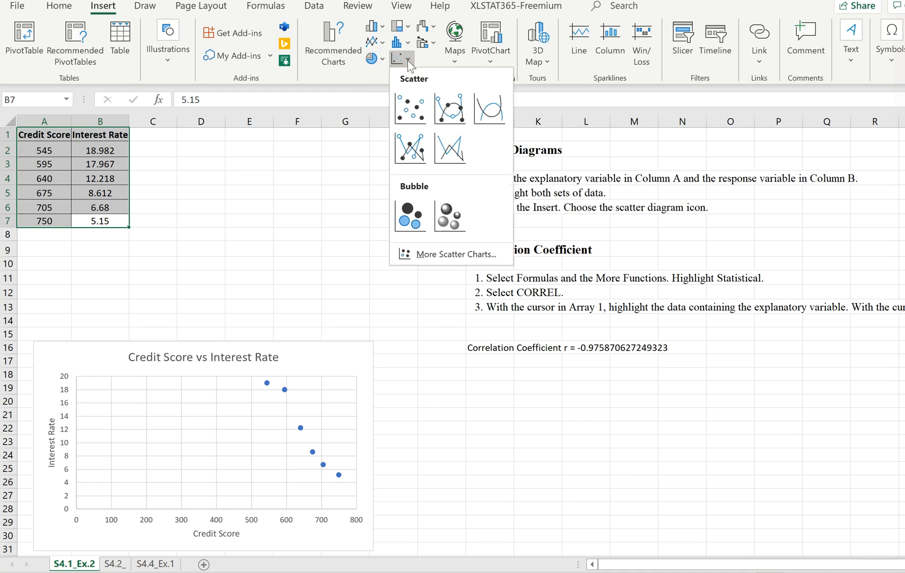
pyautogui.click(408, 106)
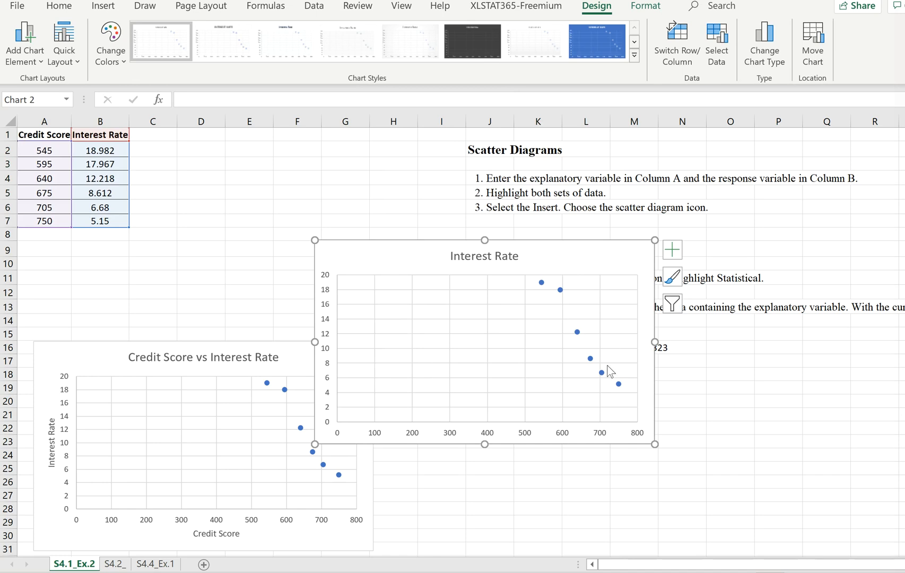
# Add axis titles to the newly inserted scatter chart.
pyautogui.click(675, 252)
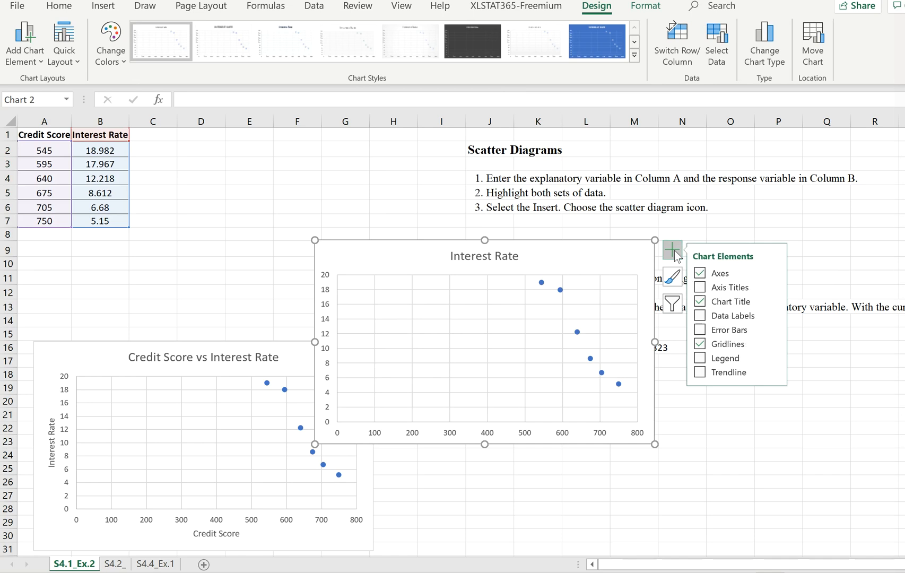
pyautogui.click(698, 295)
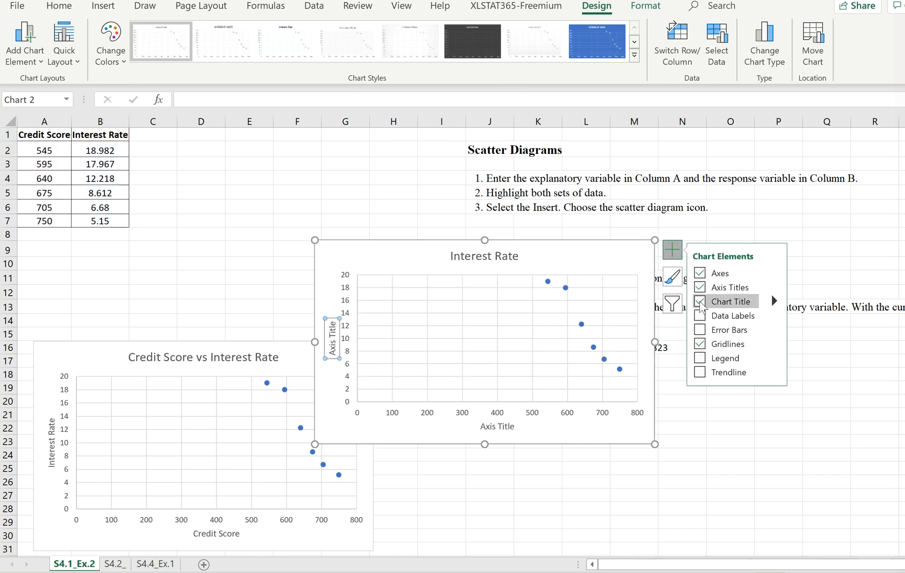
pyautogui.click(701, 316)
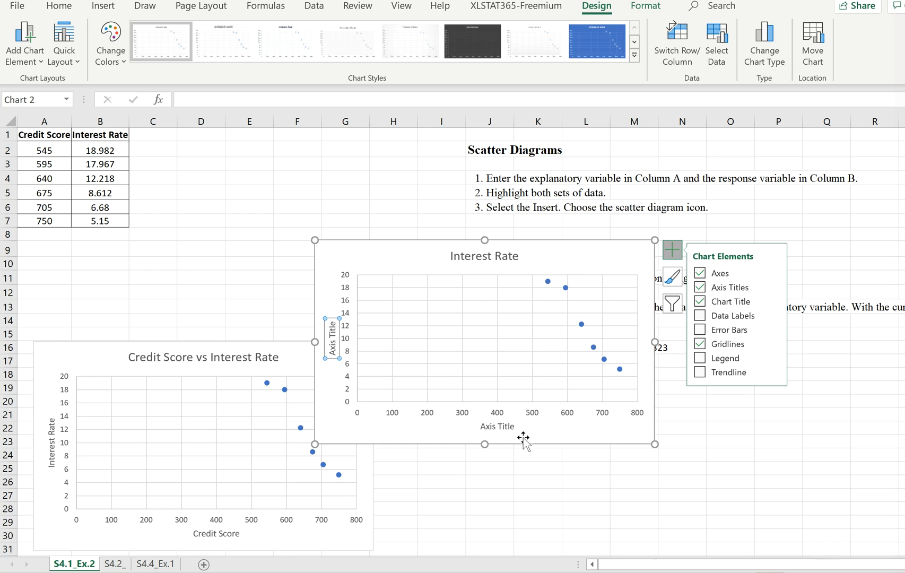
# Replace the new chart's horizontal axis title with "Credit Score".
pyautogui.click(511, 427)
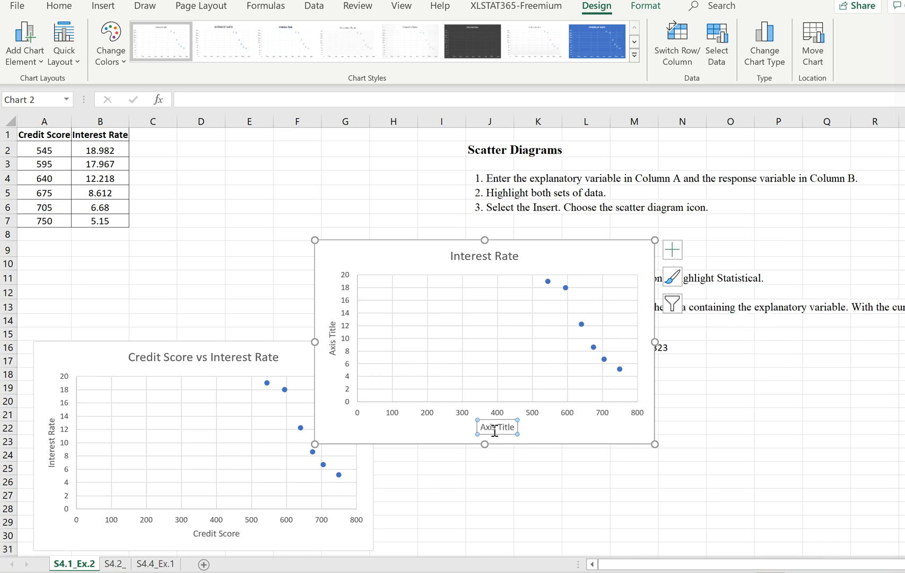
pyautogui.click(515, 427)
pyautogui.press('BackSpace')
pyautogui.press('BackSpace')
pyautogui.press('BackSpace')
pyautogui.press('BackSpace')
pyautogui.press('BackSpace')
pyautogui.press('BackSpace')
pyautogui.press('BackSpace')
pyautogui.press('BackSpace')
pyautogui.press('BackSpace')
pyautogui.press('BackSpace')
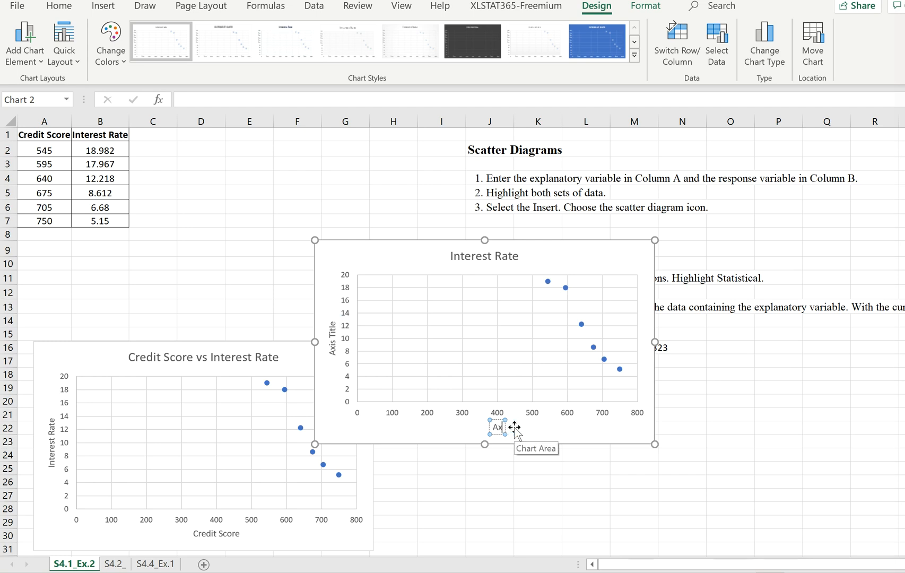
pyautogui.write('Credit Score')
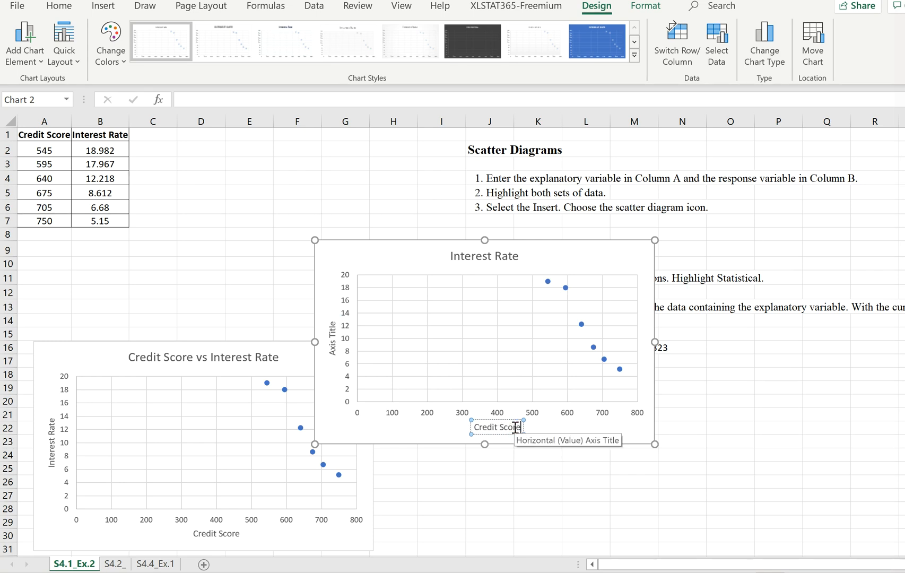
# Replace the new chart's vertical axis title with "Interest Rate".
pyautogui.click(333, 340)
pyautogui.click(338, 335)
pyautogui.press('BackSpace')
pyautogui.press('BackSpace')
pyautogui.press('BackSpace')
pyautogui.press('BackSpace')
pyautogui.press('BackSpace')
pyautogui.press('BackSpace')
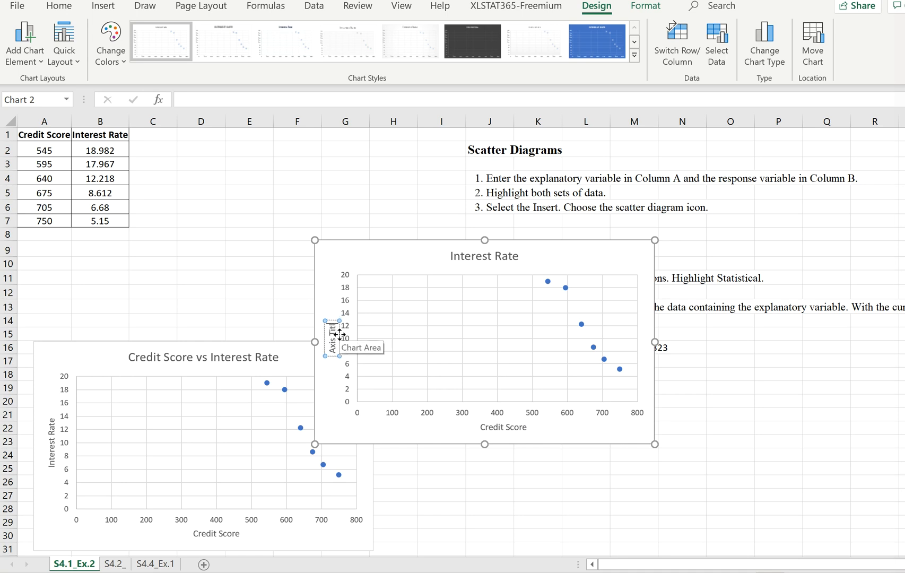
pyautogui.press('BackSpace')
pyautogui.press('BackSpace')
pyautogui.press('BackSpace')
pyautogui.press('BackSpace')
pyautogui.write('Interest Rate')
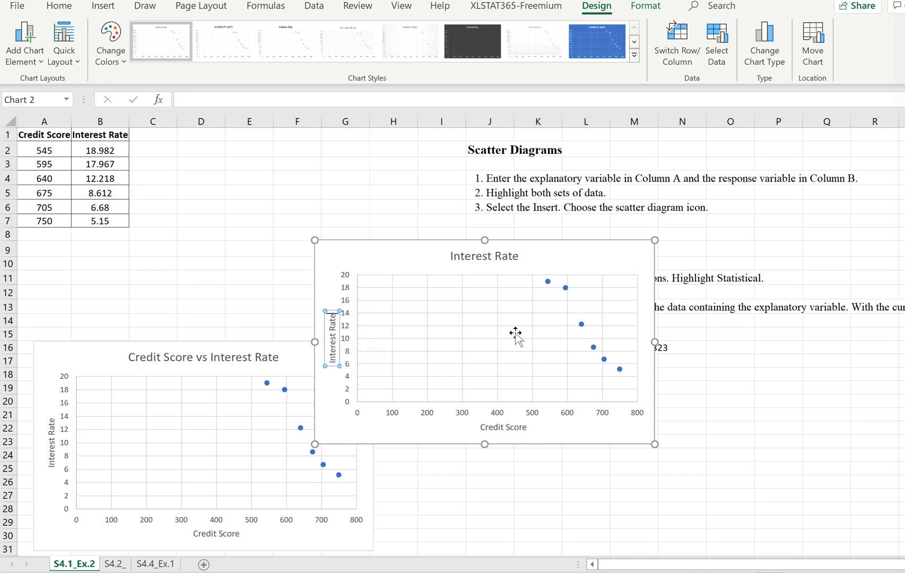
# Open the new chart's title for editing at the start of its text.
pyautogui.click(490, 256)
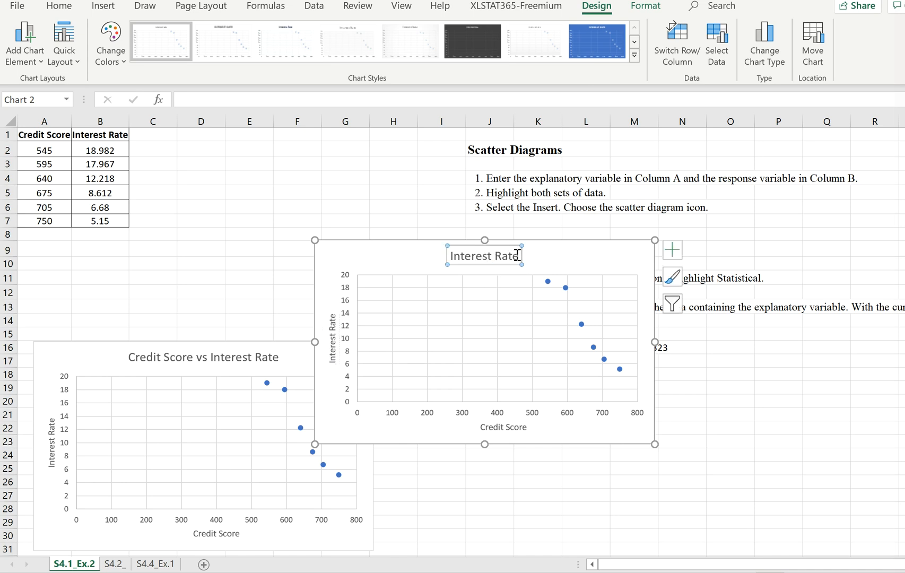
pyautogui.click(454, 257)
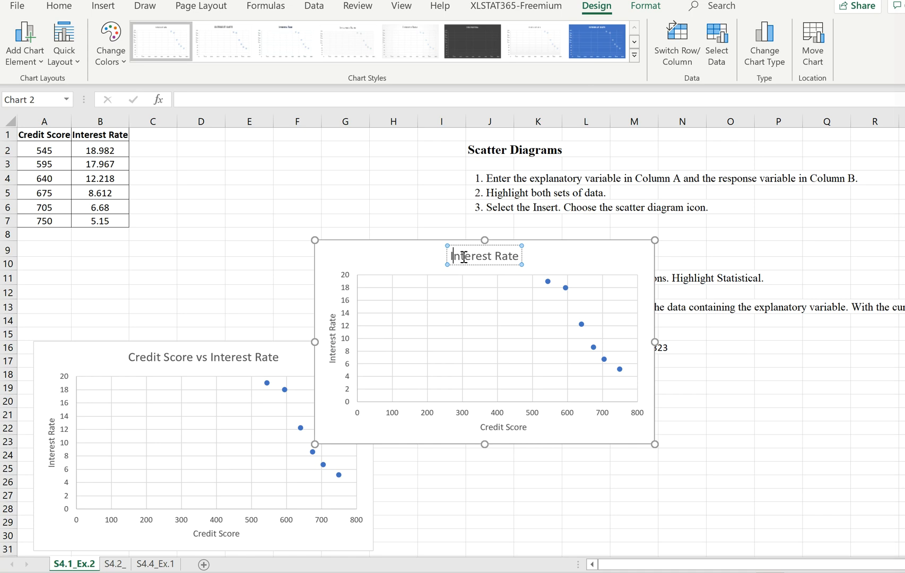
pyautogui.write('Credit')
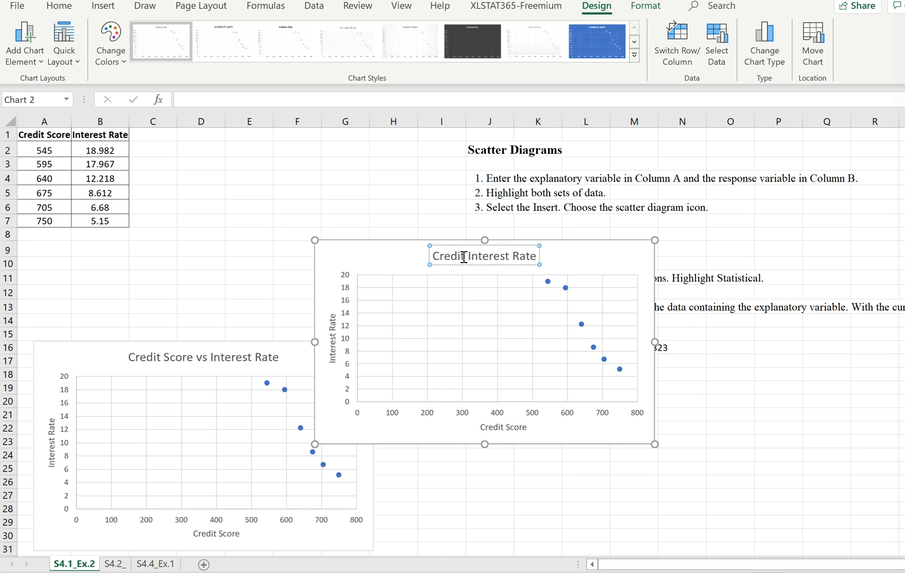
pyautogui.press('BackSpace')
pyautogui.press('BackSpace')
pyautogui.press('BackSpace')
pyautogui.press('BackSpace')
pyautogui.press('BackSpace')
pyautogui.press('BackSpace')
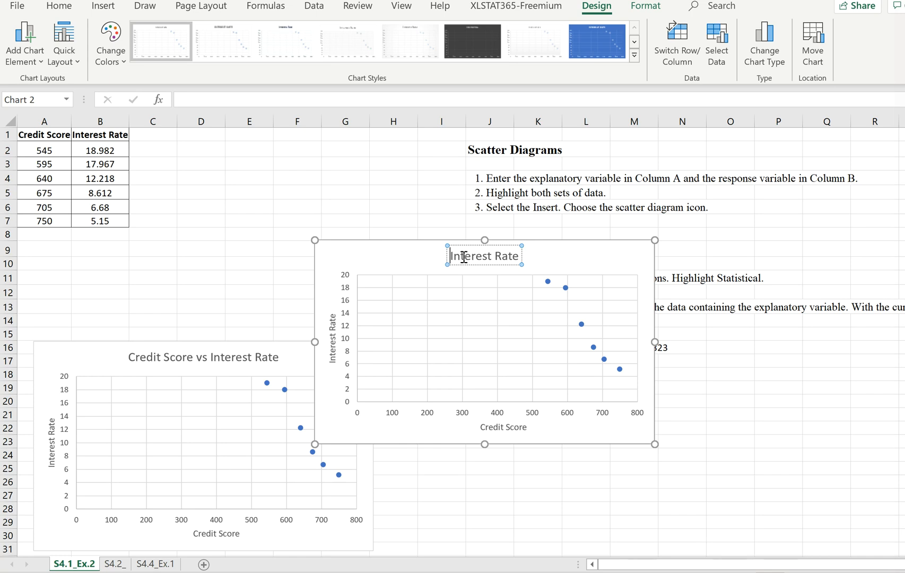
# Extend the chart title to read "Relationship between Credit Score and Interest Rate" and finish editing with cell N20 selected.
pyautogui.write('Re')
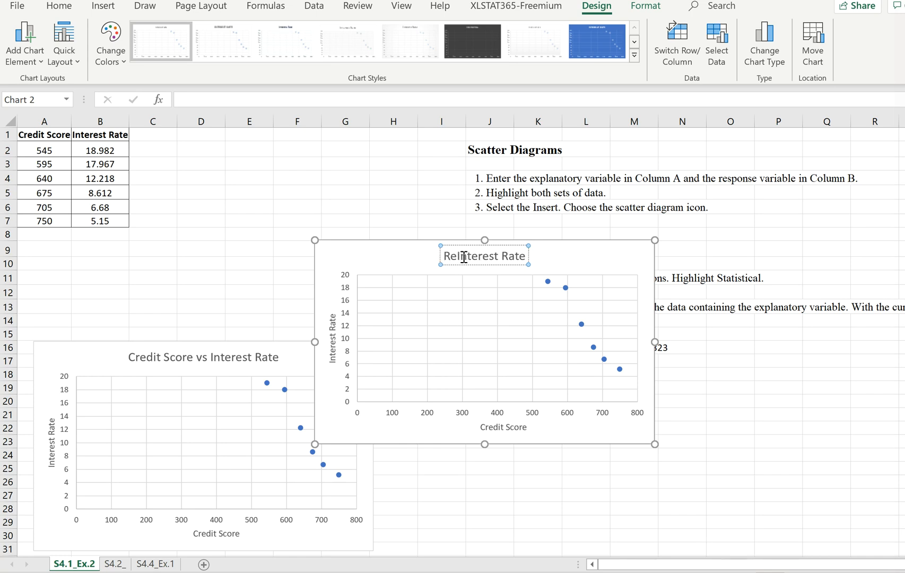
pyautogui.write('lationship ')
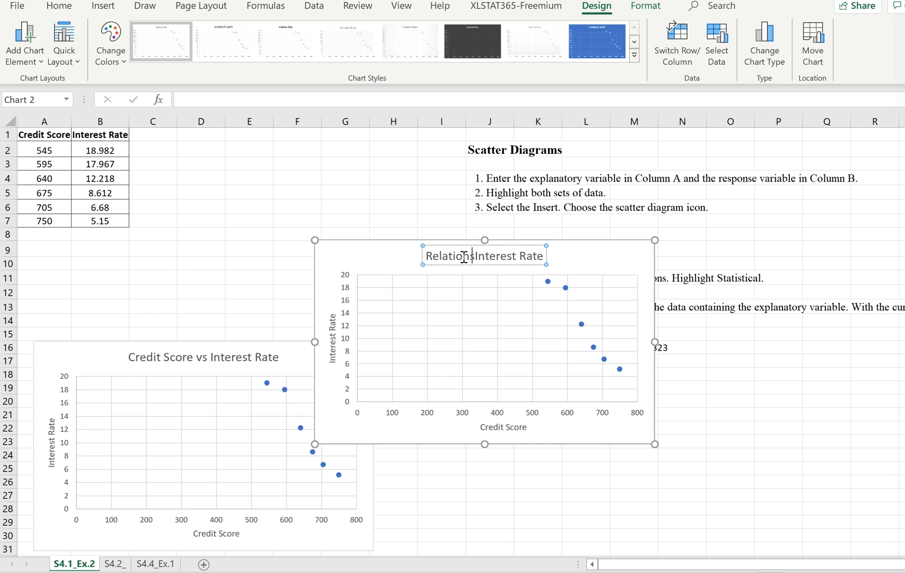
pyautogui.write('between')
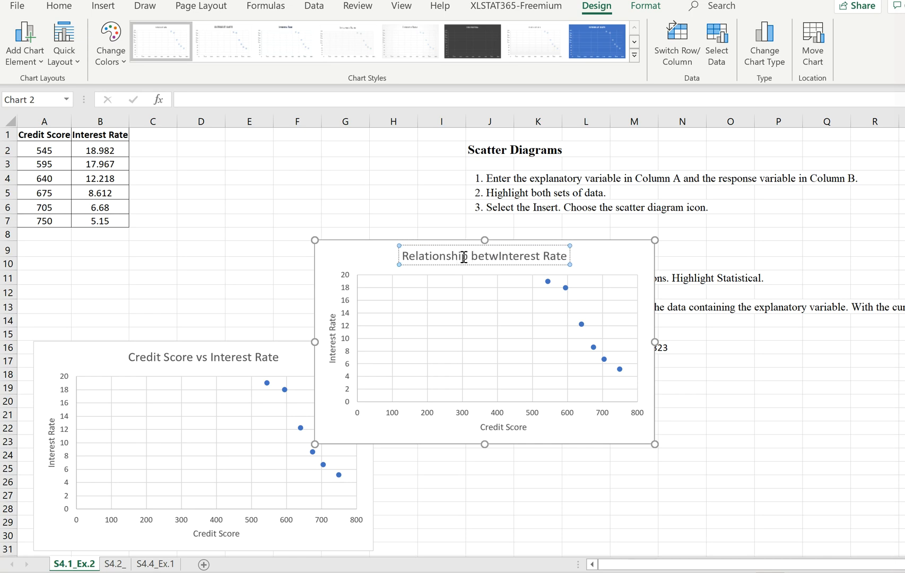
pyautogui.write(' Cred')
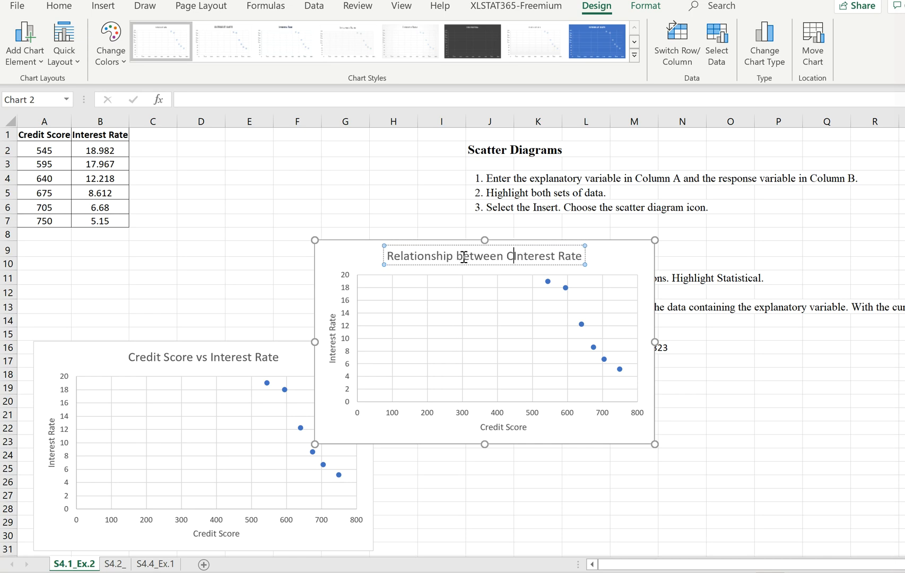
pyautogui.write('it Score ')
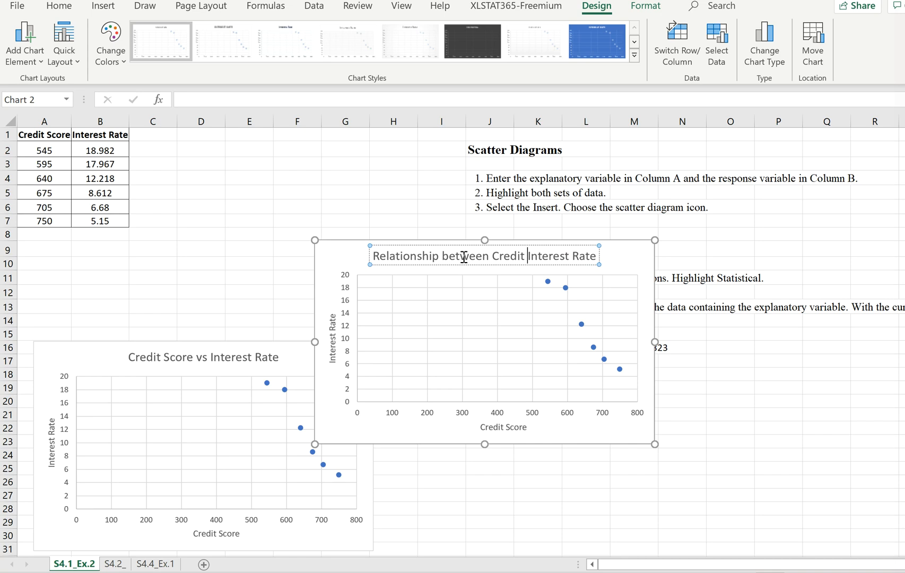
pyautogui.write('and')
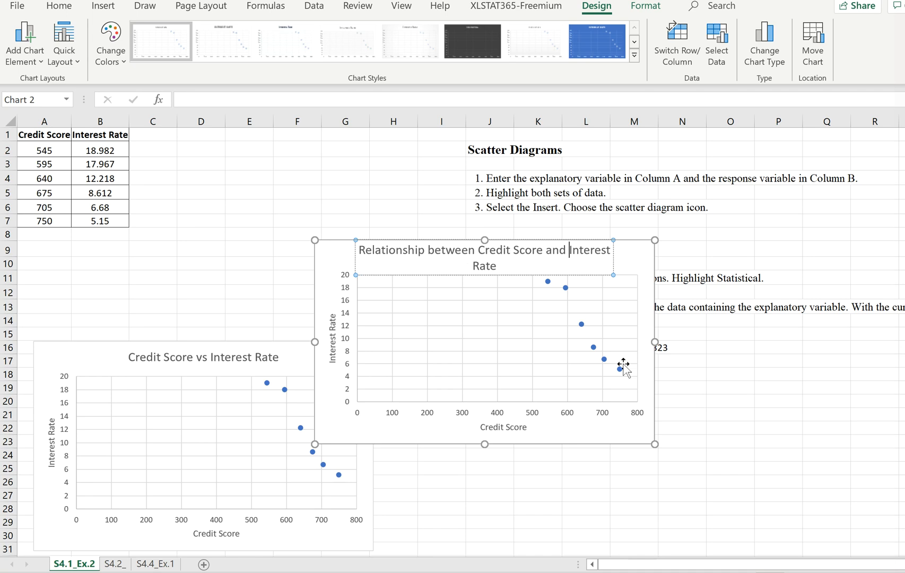
pyautogui.click(704, 397)
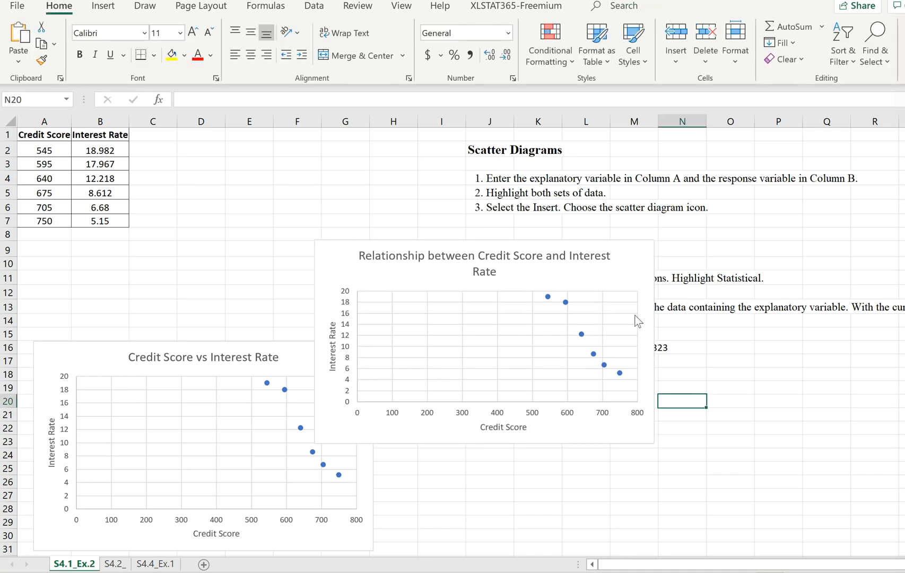
# Delete the scatter chart titled "Relationship between Credit Score and Interest Rate", keeping the "Credit Score vs Interest Rate" chart.
pyautogui.click(152, 455)
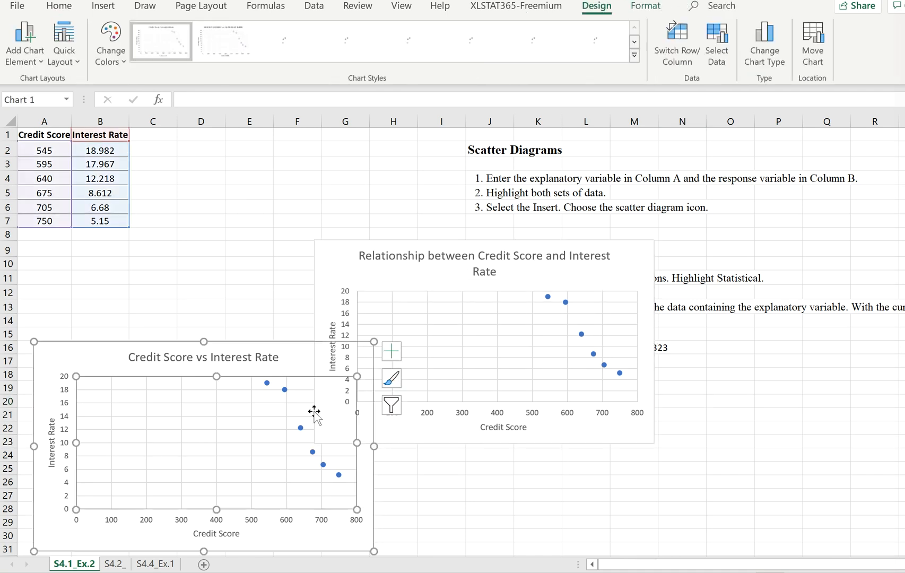
pyautogui.click(518, 334)
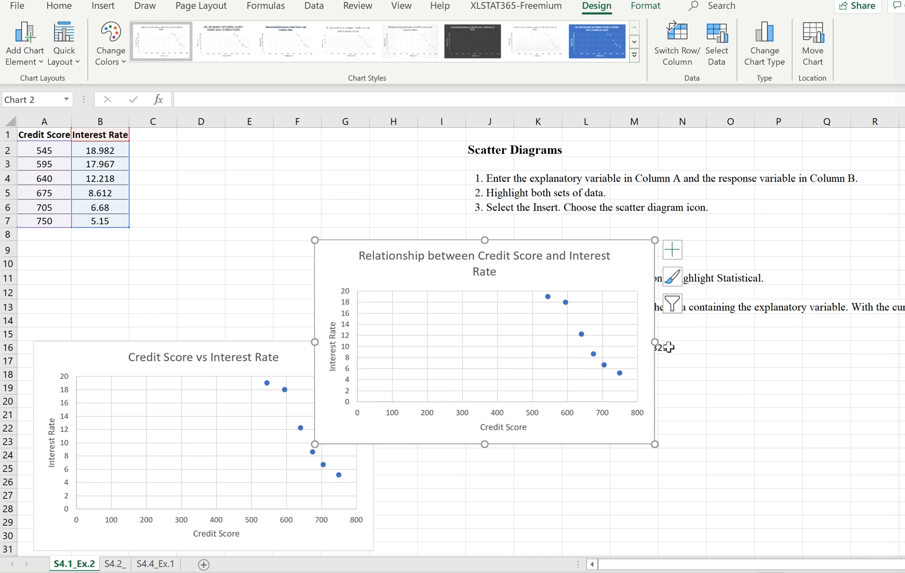
pyautogui.press('Delete')
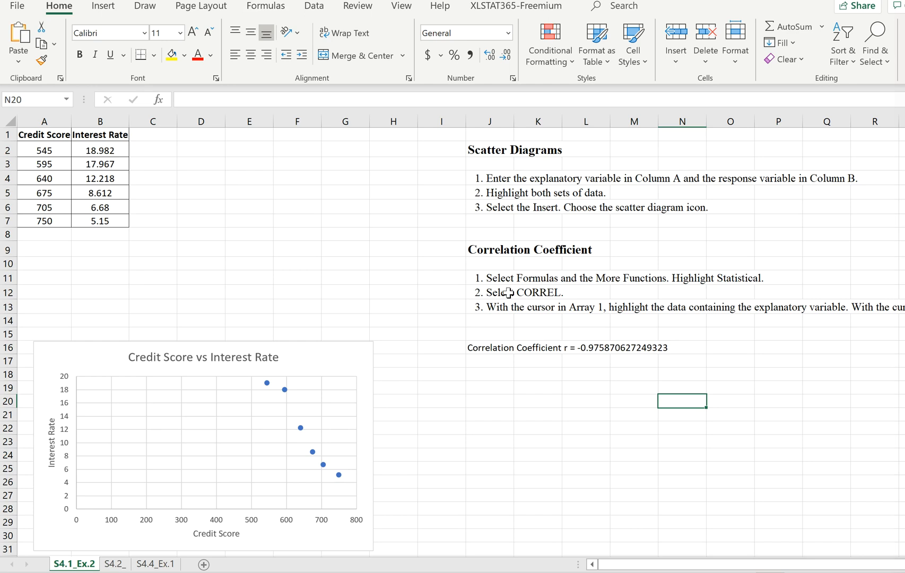
# Insert the statistical function CORREL in cell N20 with A2:A7 as Array1 and B2:B7 as Array2.
pyautogui.click(265, 9)
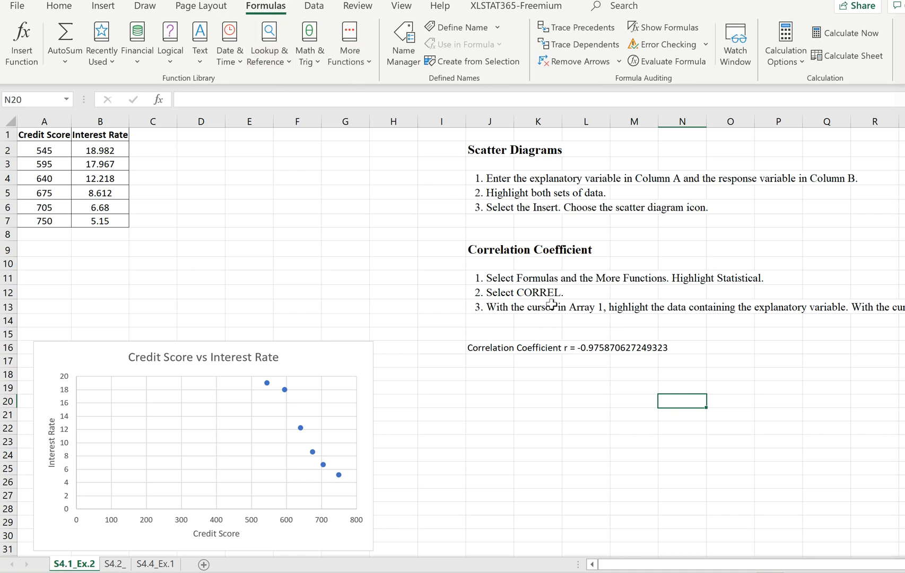
pyautogui.click(362, 59)
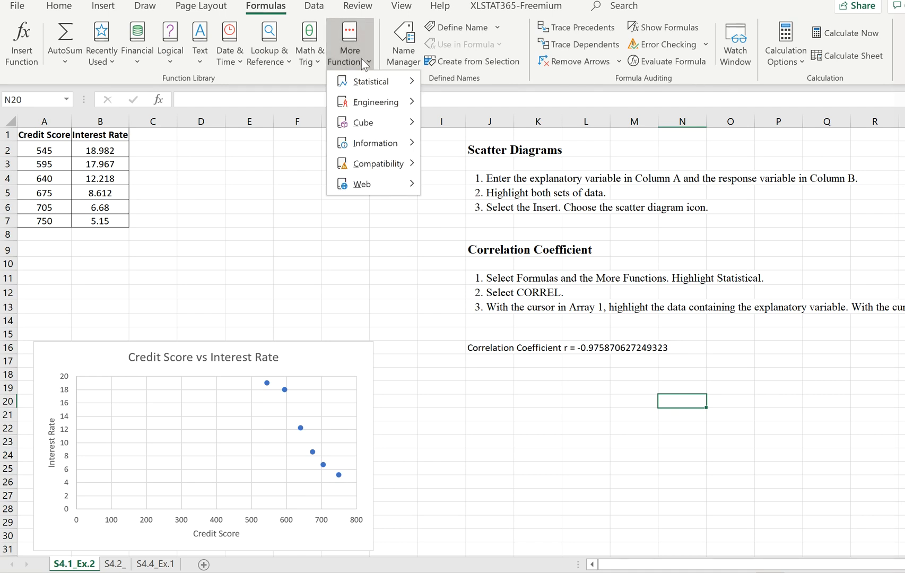
pyautogui.moveTo(360, 84)
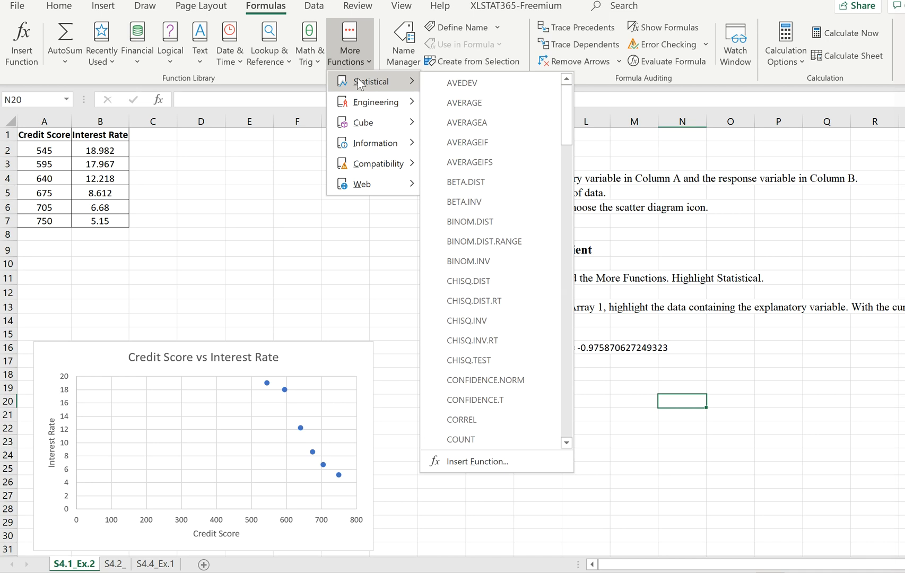
pyautogui.click(483, 422)
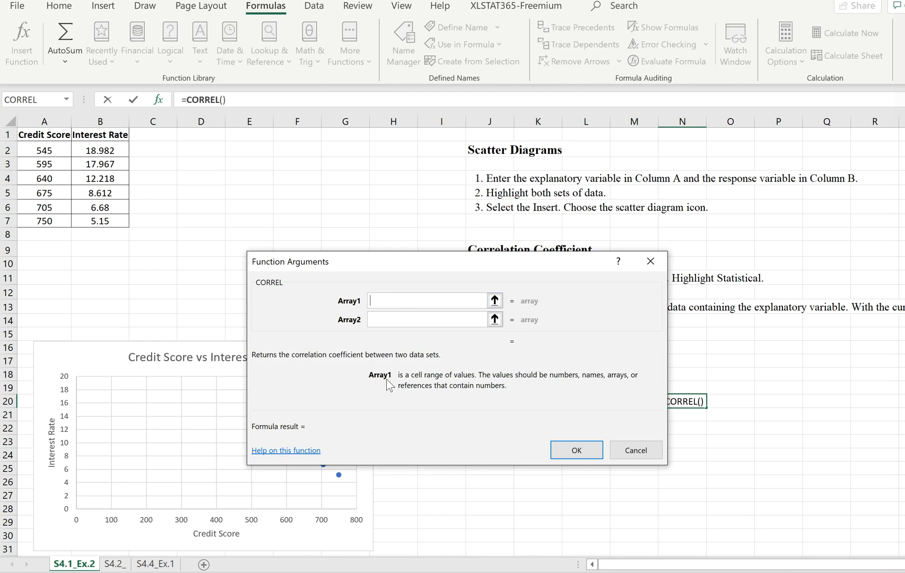
pyautogui.moveTo(40, 147); pyautogui.dragTo(43, 222)
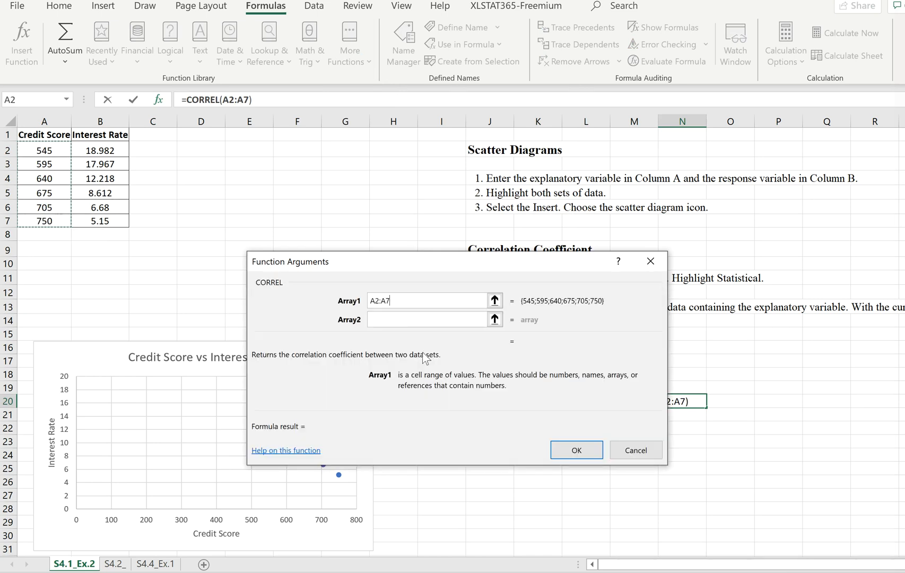
pyautogui.click(403, 319)
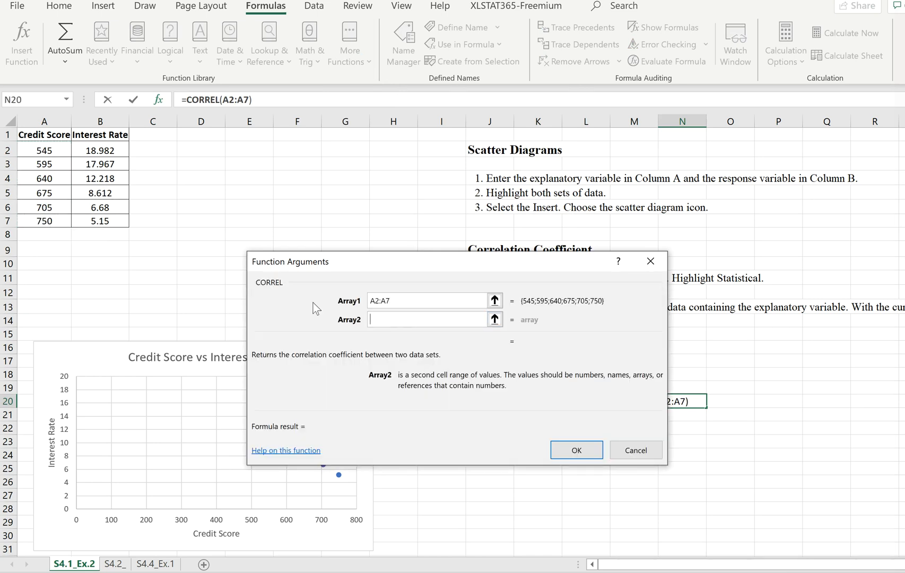
pyautogui.click(93, 154)
pyautogui.moveTo(86, 149); pyautogui.dragTo(118, 228)
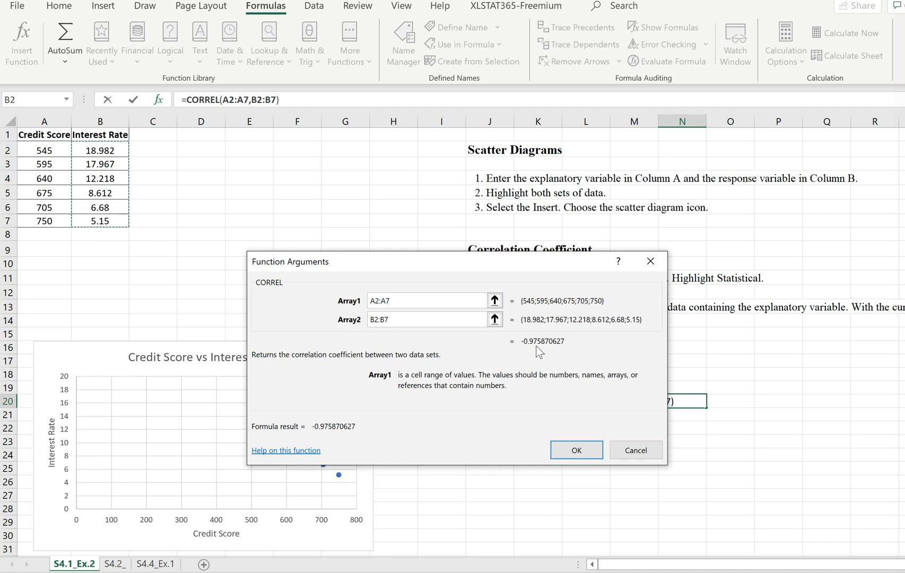
pyautogui.click(576, 451)
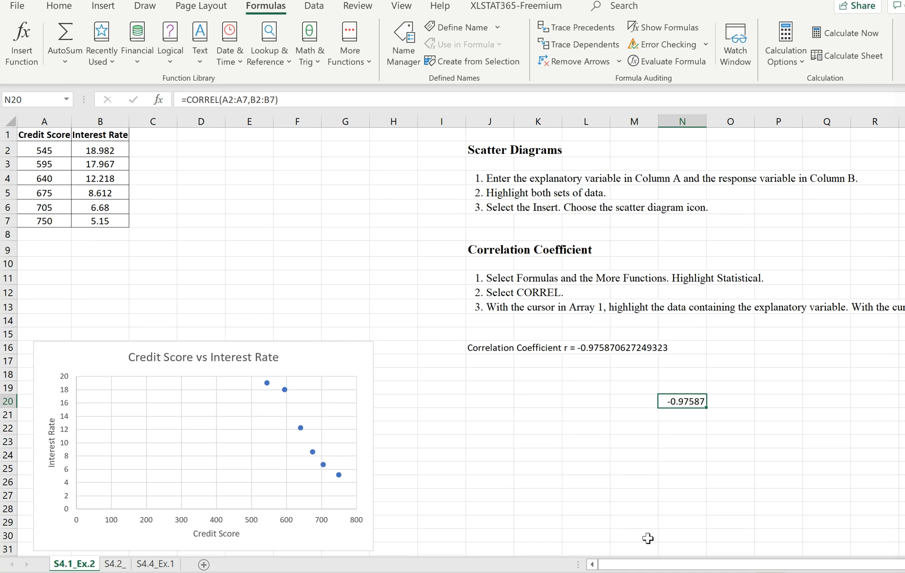
# Switch to the S4.2_ worksheet with the absences and final grade data.
pyautogui.moveTo(649, 484); pyautogui.dragTo(646, 469)
pyautogui.click(694, 401)
pyautogui.click(113, 565)
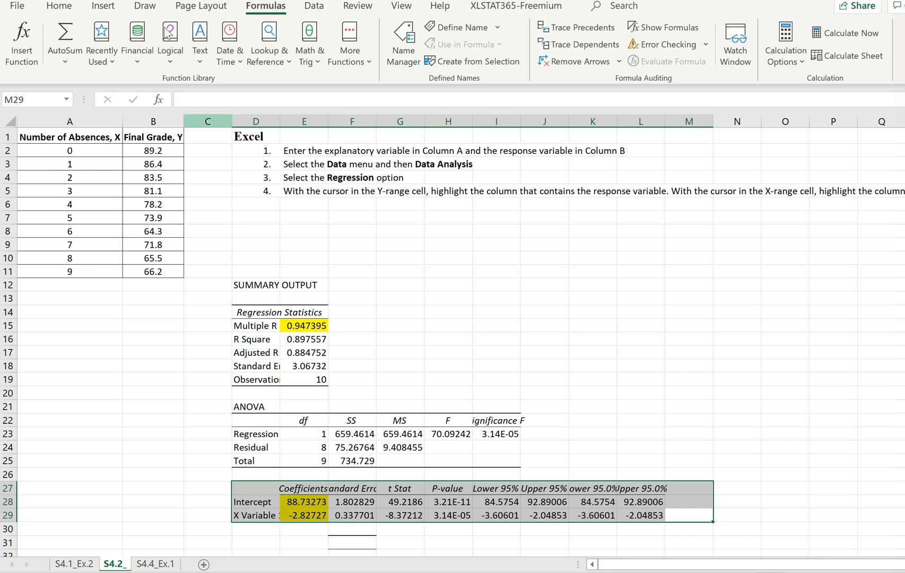
# Open the Regression tool from the Data Analysis tools for the absences and final grade data.
pyautogui.click(319, 10)
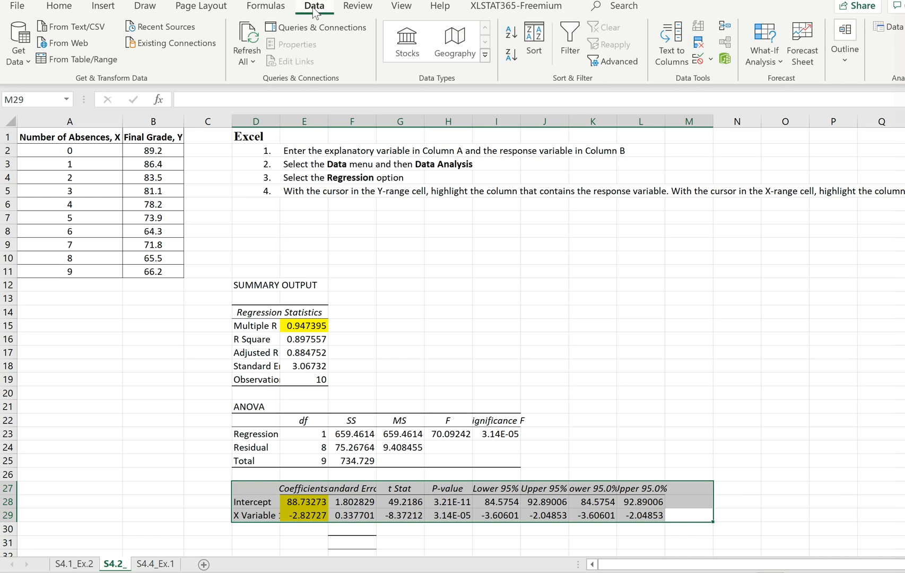
pyautogui.click(893, 27)
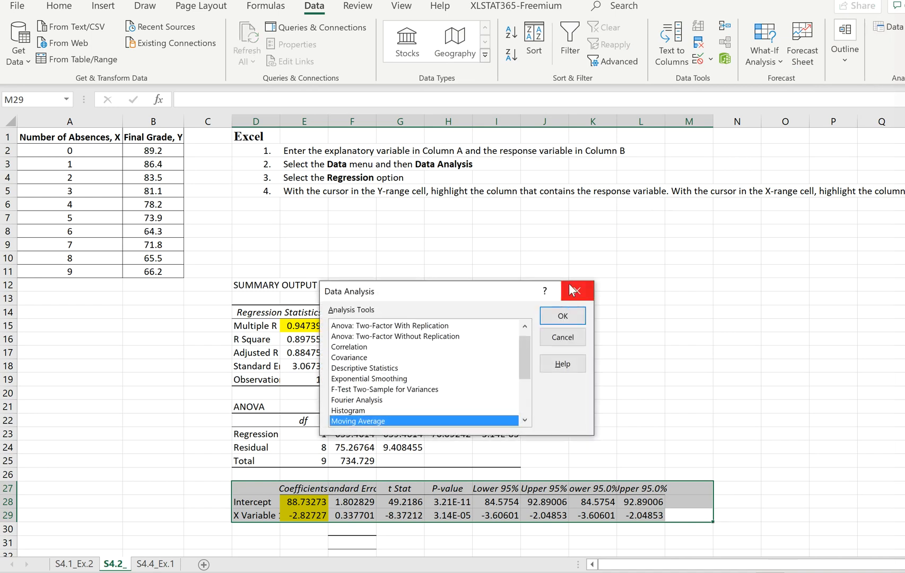
pyautogui.moveTo(432, 291); pyautogui.dragTo(574, 218)
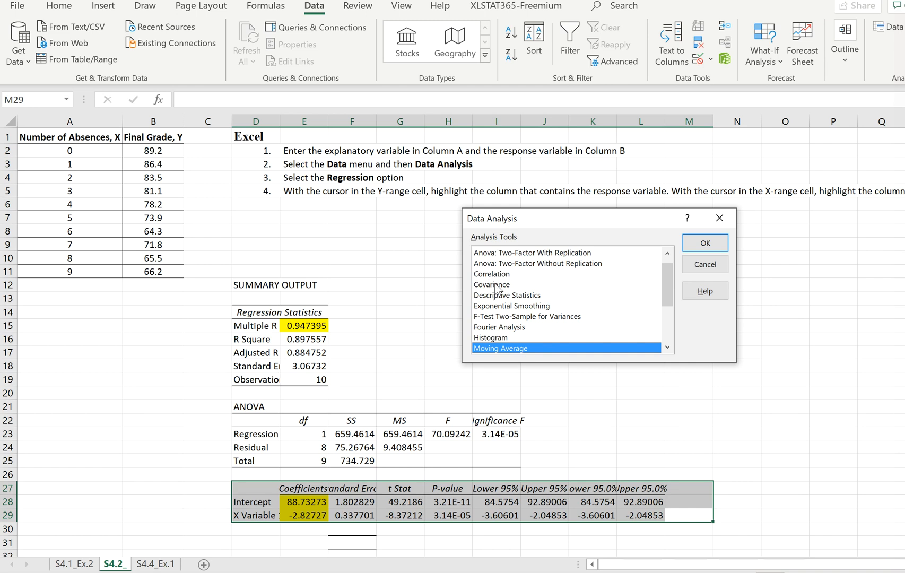
pyautogui.click(667, 347)
pyautogui.click(667, 348)
pyautogui.click(667, 347)
pyautogui.click(668, 347)
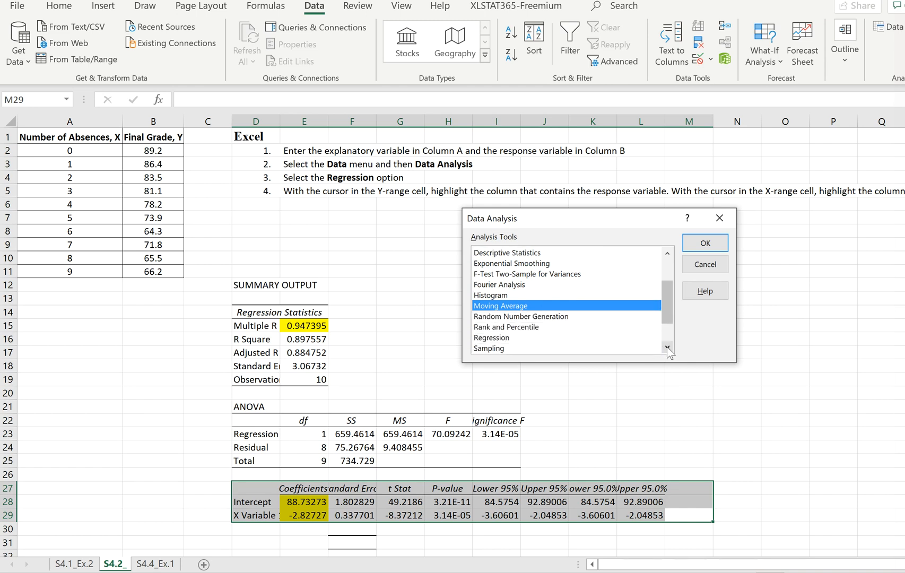
pyautogui.click(493, 338)
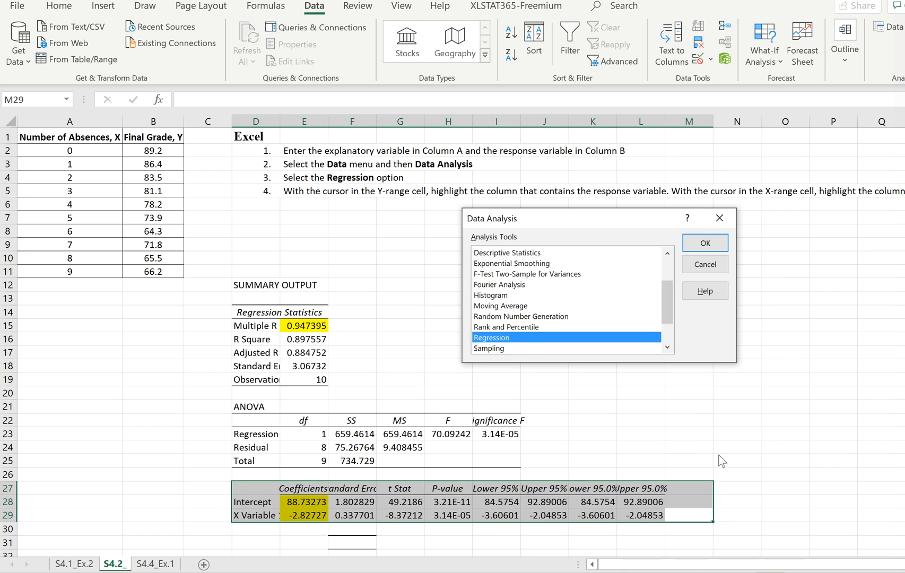
pyautogui.click(717, 241)
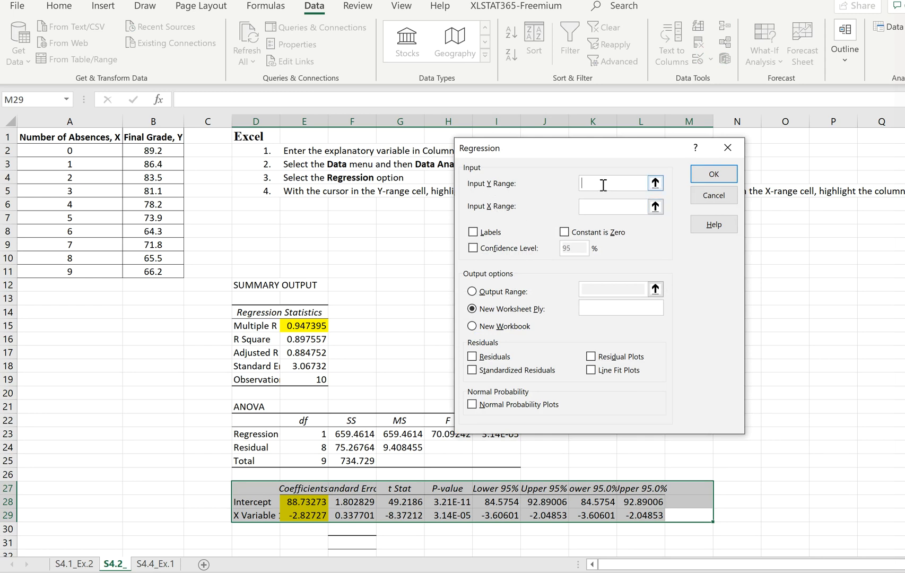
# Run the regression with B2:B11 as Y range, A2:A11 as X range and residual plots on a new worksheet, then clear the output's selection.
pyautogui.click(141, 152)
pyautogui.moveTo(141, 152); pyautogui.dragTo(149, 267)
pyautogui.click(594, 200)
pyautogui.click(84, 152)
pyautogui.moveTo(85, 152); pyautogui.dragTo(83, 272)
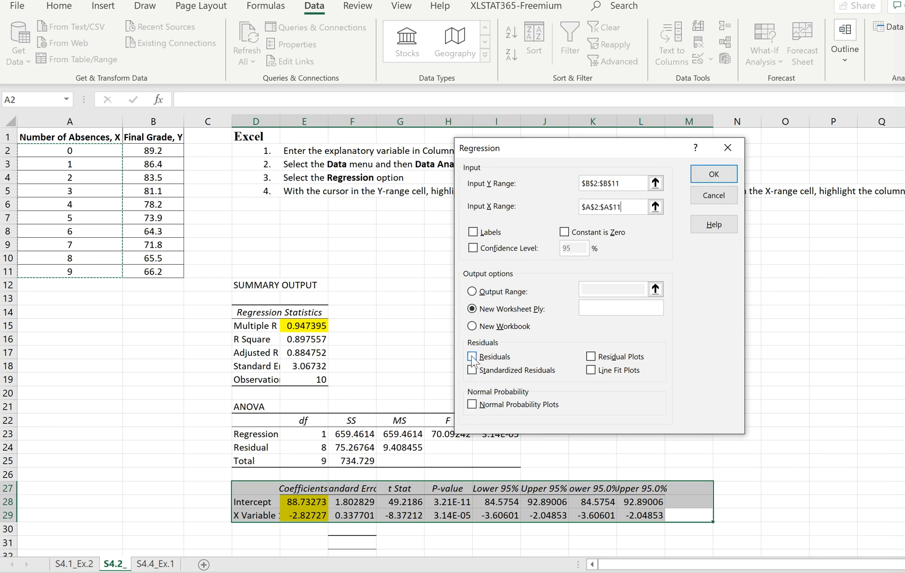
pyautogui.click(591, 358)
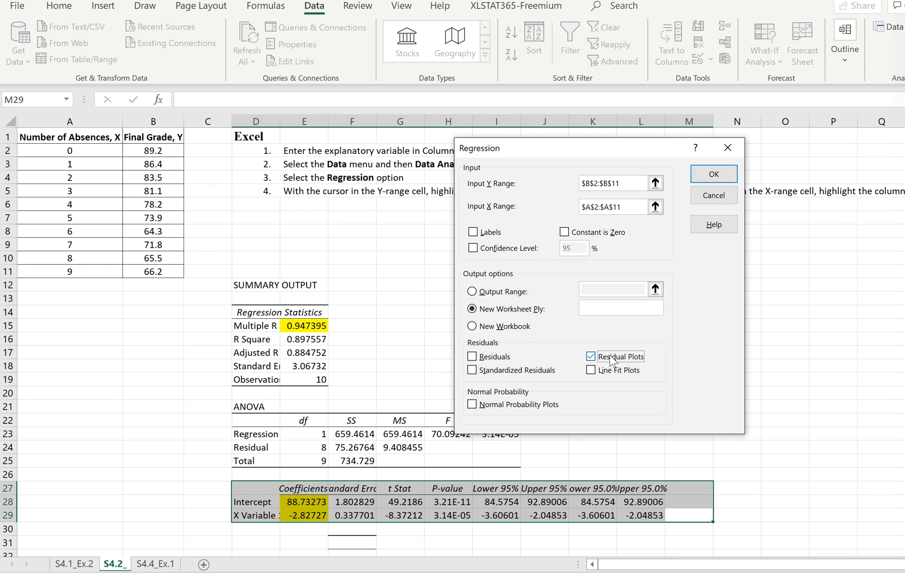
pyautogui.click(714, 174)
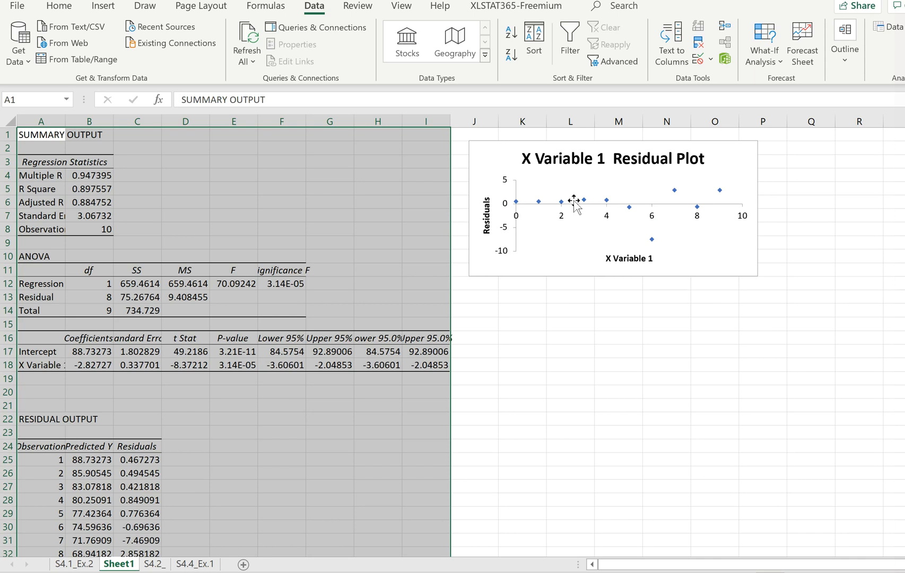
pyautogui.click(667, 226)
pyautogui.click(607, 350)
pyautogui.click(607, 350)
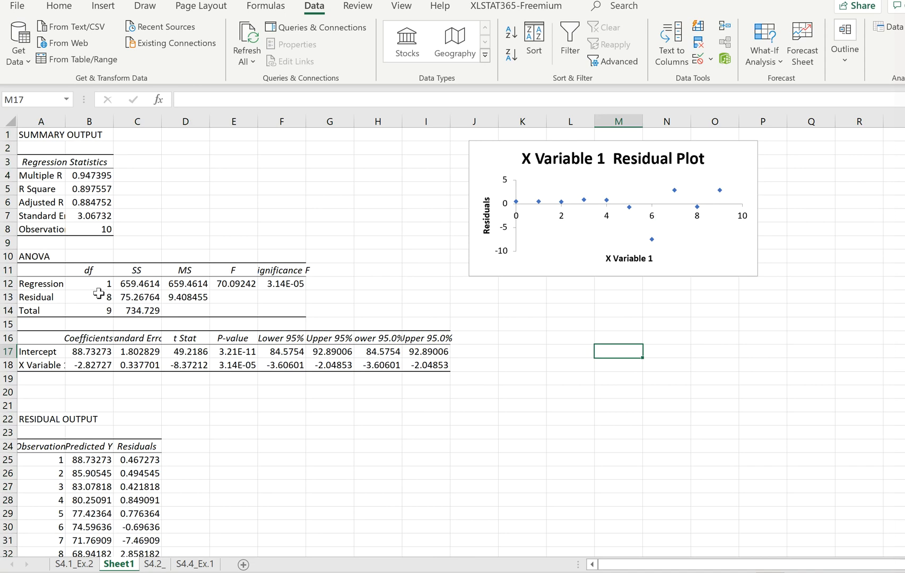
# Highlight the Multiple R label and its value in cells A4 and B4 with yellow fill.
pyautogui.click(50, 178)
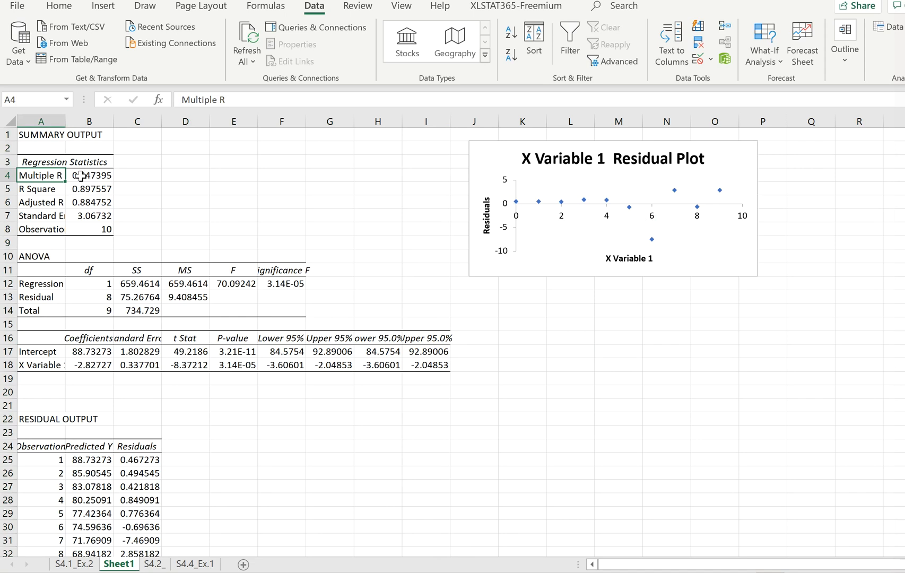
pyautogui.click(59, 7)
pyautogui.click(171, 55)
pyautogui.click(96, 176)
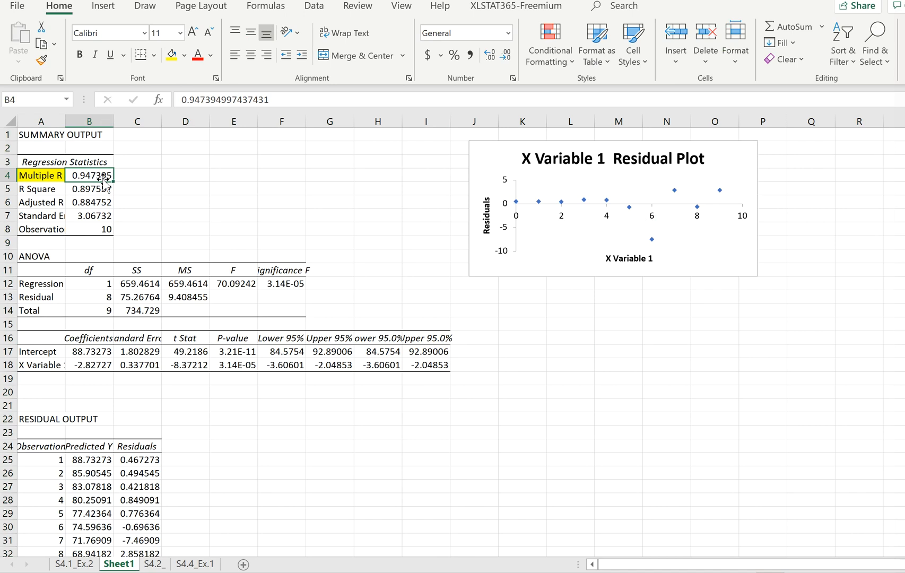
pyautogui.click(172, 54)
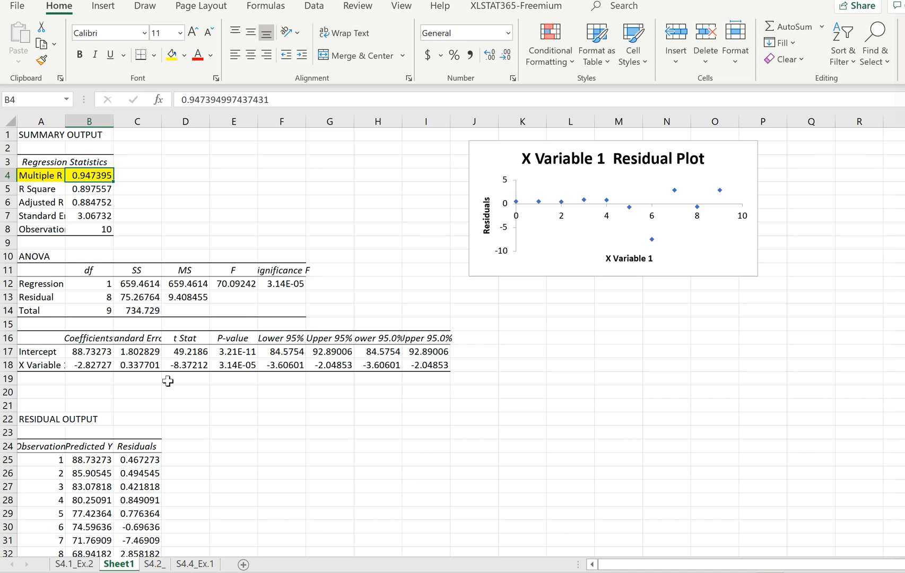
# Fill the Intercept and X Variable 1 coefficients in cells B17 and B18 with yellow.
pyautogui.click(88, 355)
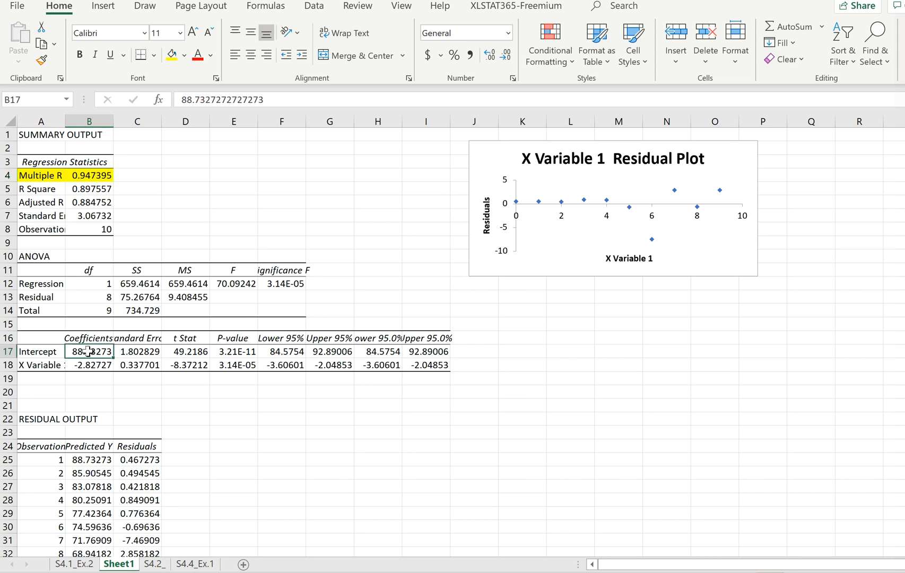
pyautogui.click(172, 54)
pyautogui.click(101, 365)
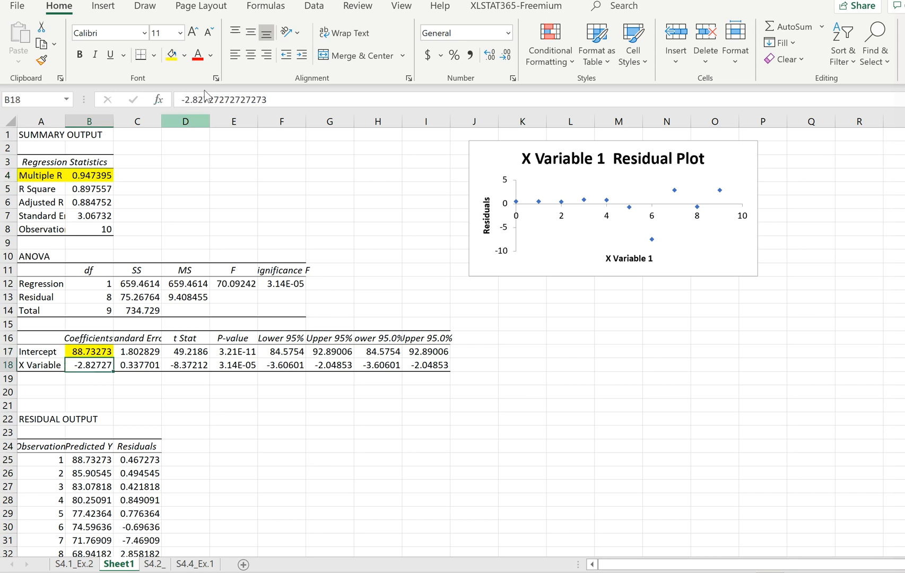
pyautogui.click(171, 55)
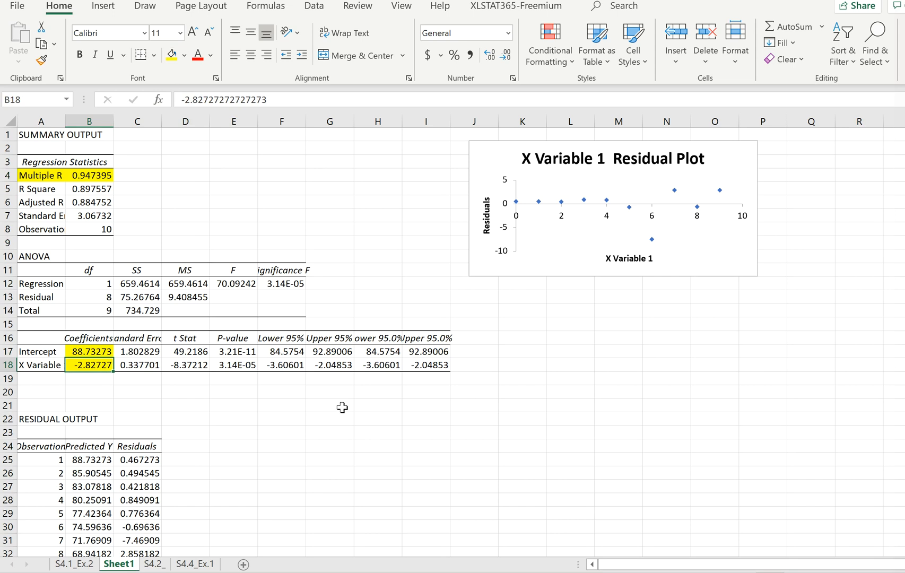
# Enter the start of the regression equation, "Final Grade =", in cell G21.
pyautogui.click(337, 408)
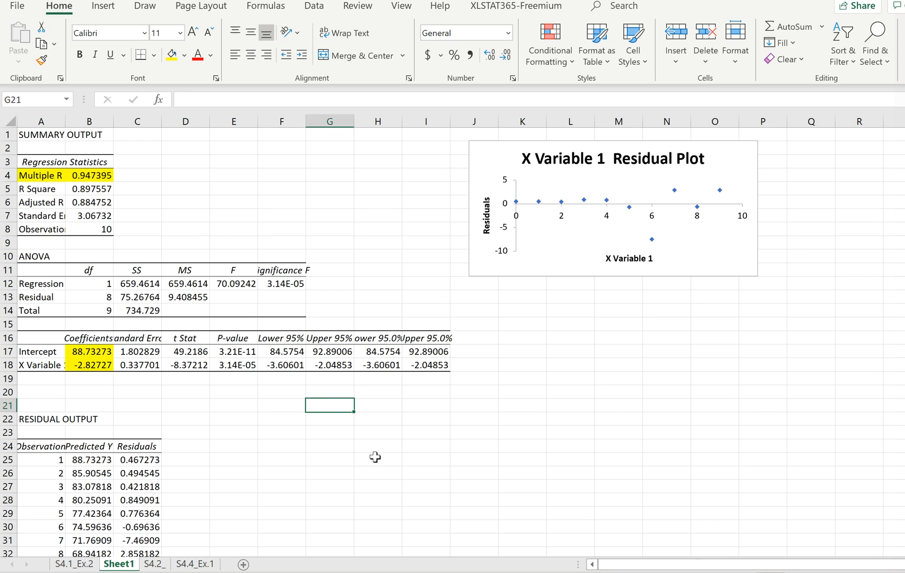
pyautogui.write('Fa')
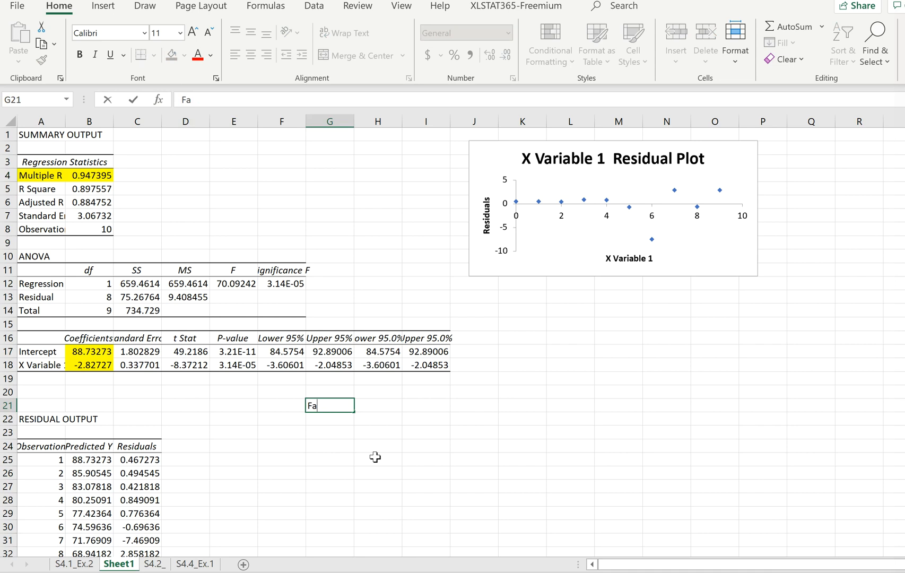
pyautogui.write('inal Grade =')
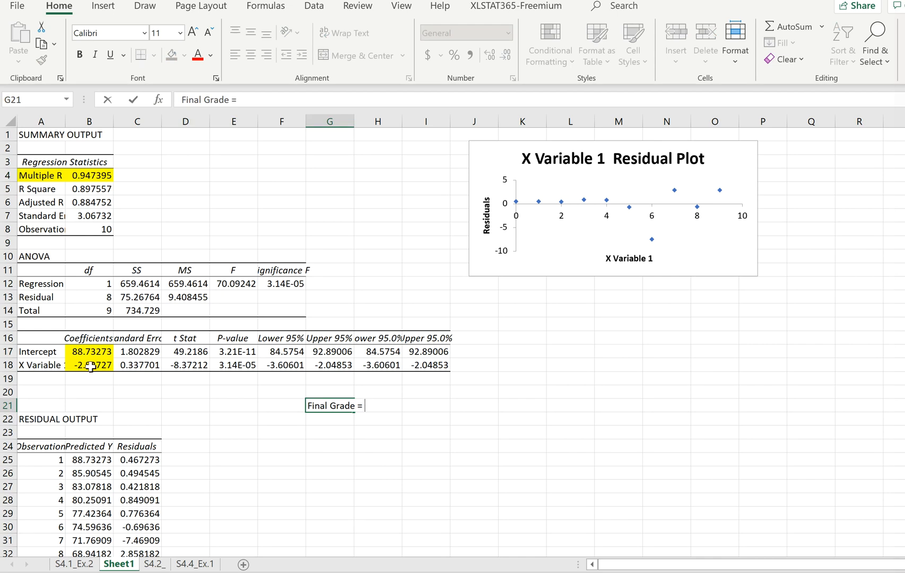
pyautogui.click(91, 366)
pyautogui.hotkey('ctrl', 'c')
pyautogui.click(375, 410)
pyautogui.click(342, 408)
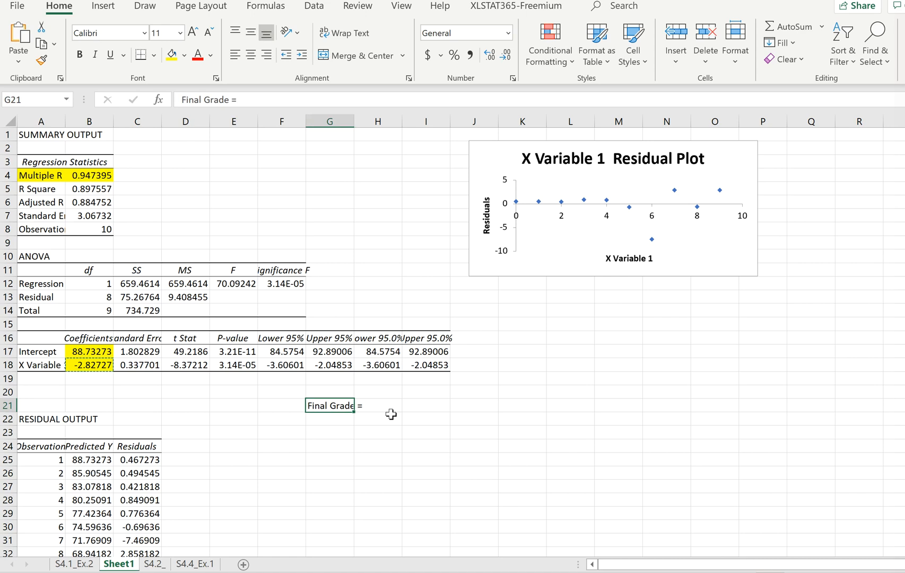
# Complete the equation in cell G21 to read "Final Grade = -2.827(Number of absences)+88.73".
pyautogui.click(243, 99)
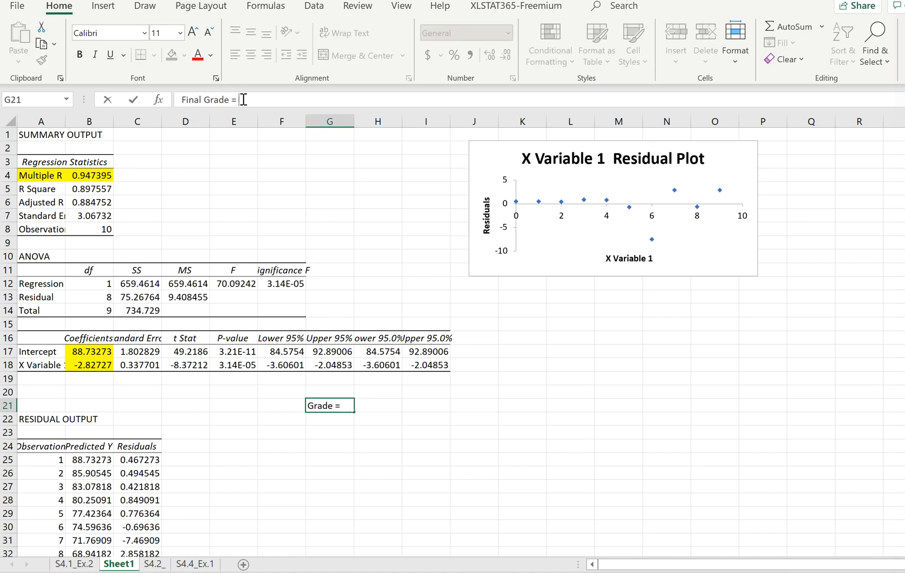
pyautogui.click(359, 410)
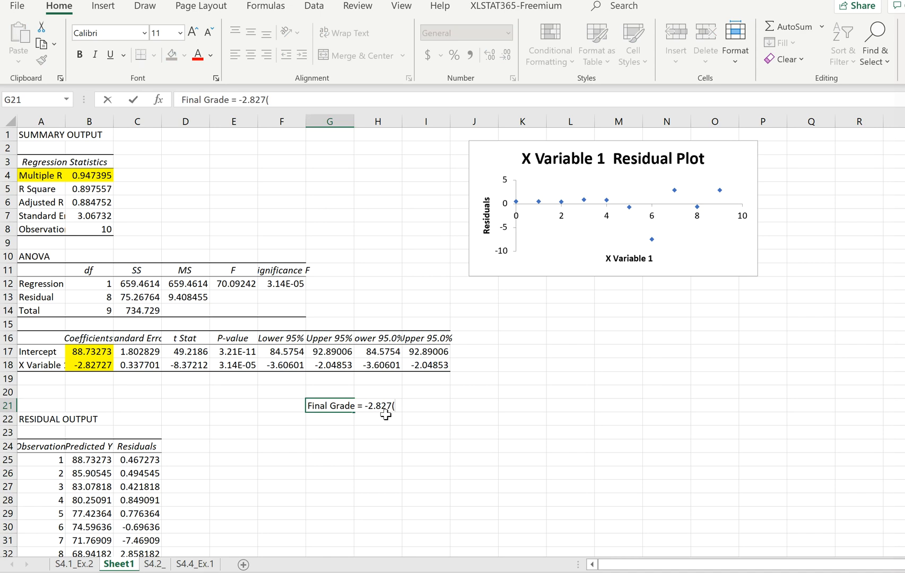
pyautogui.write('Number of absences)+88.7')
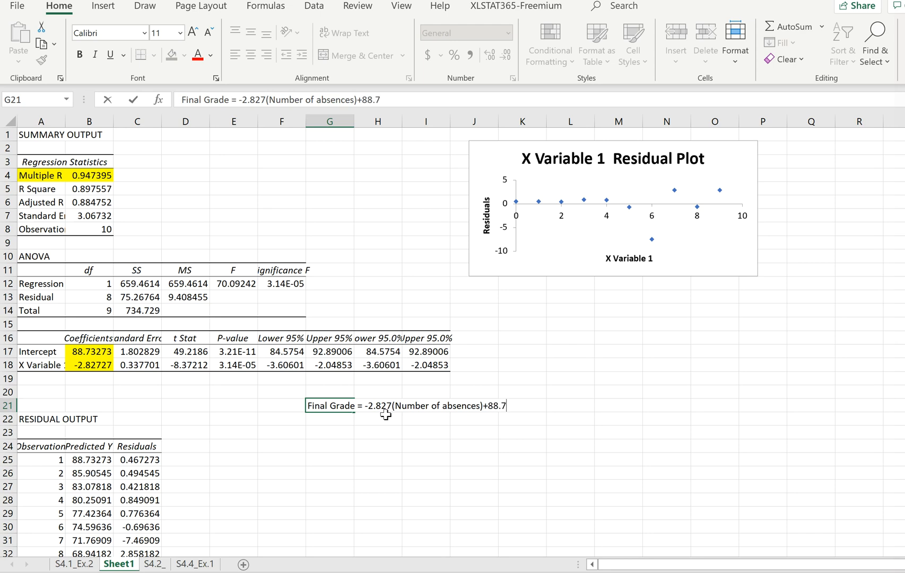
pyautogui.write('3')
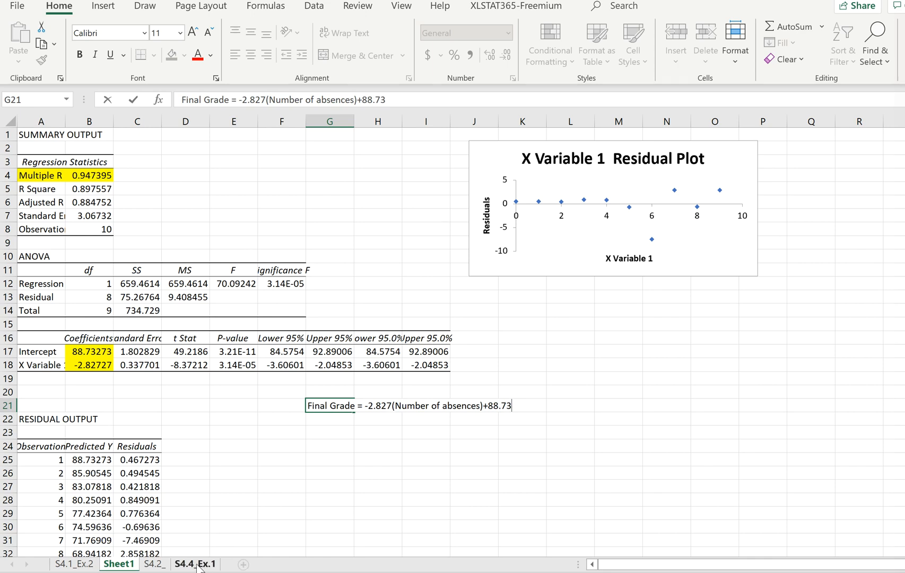
# On the S4.4_Ex.1 worksheet, insert a clustered column chart of the frequency distribution table in A2:D7.
pyautogui.click(196, 564)
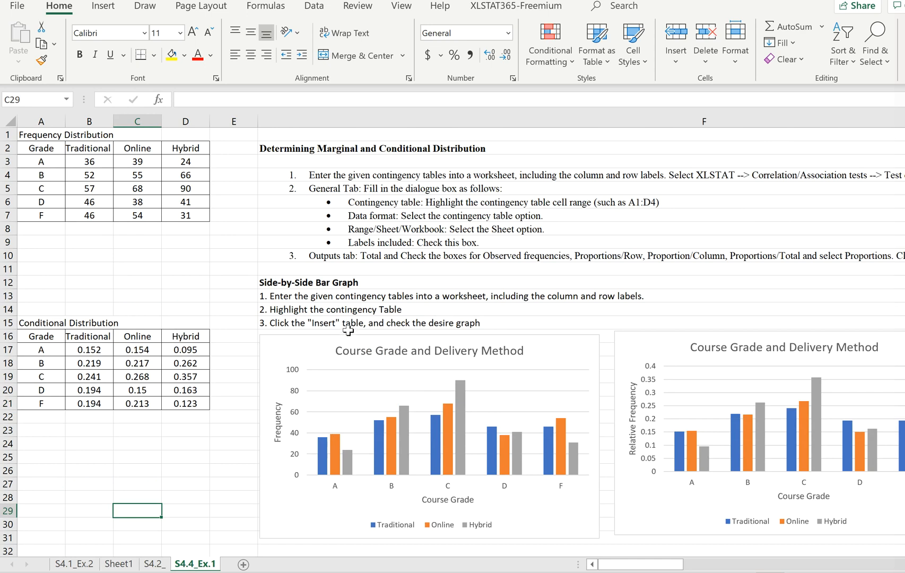
pyautogui.click(49, 171)
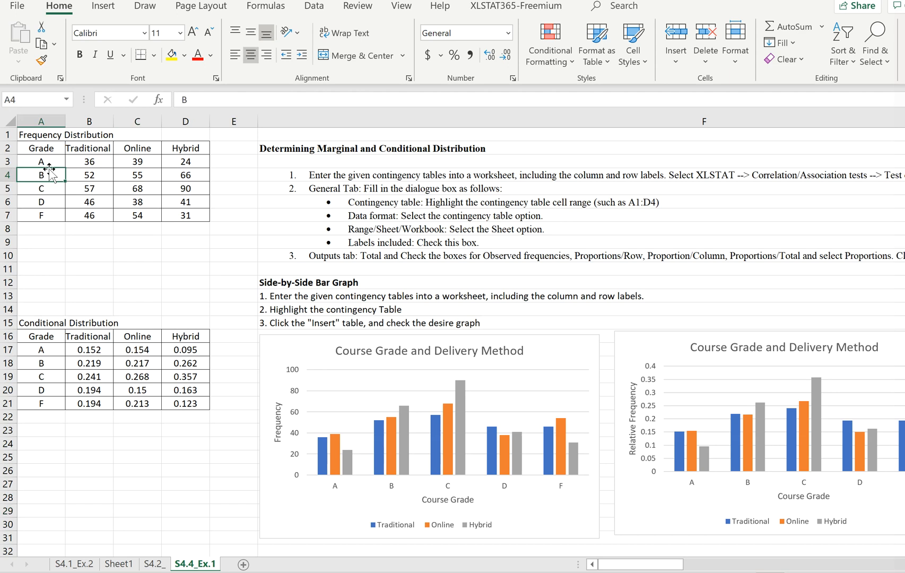
pyautogui.click(24, 151)
pyautogui.moveTo(24, 152); pyautogui.dragTo(178, 218)
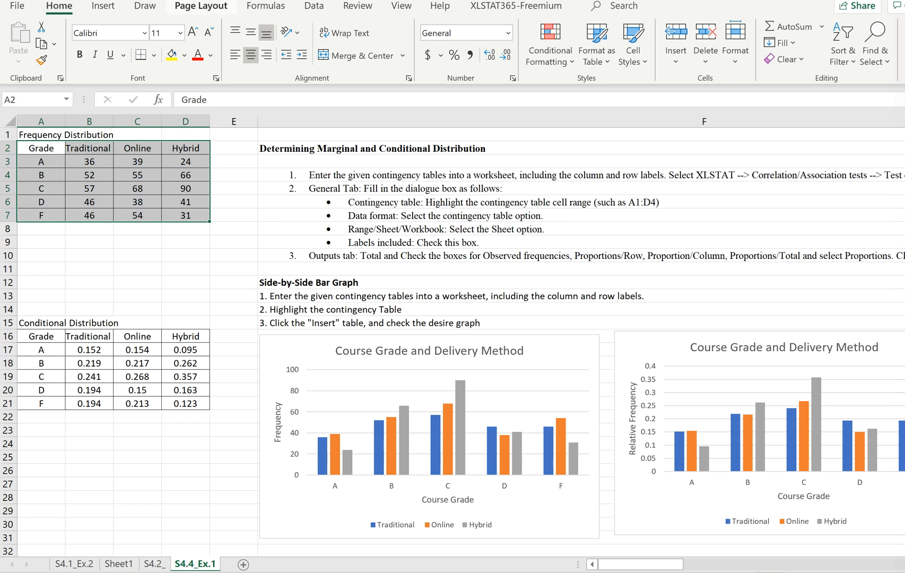
pyautogui.click(103, 6)
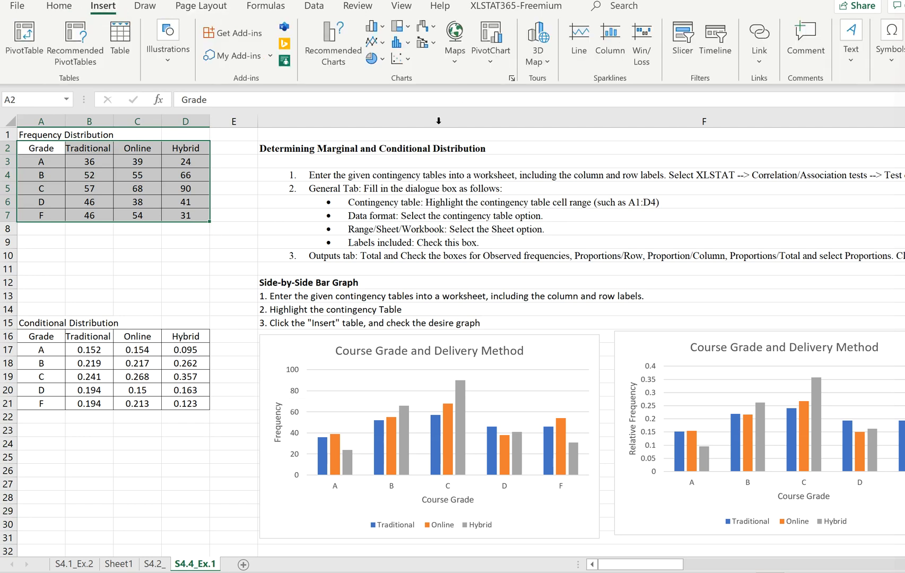
pyautogui.click(385, 28)
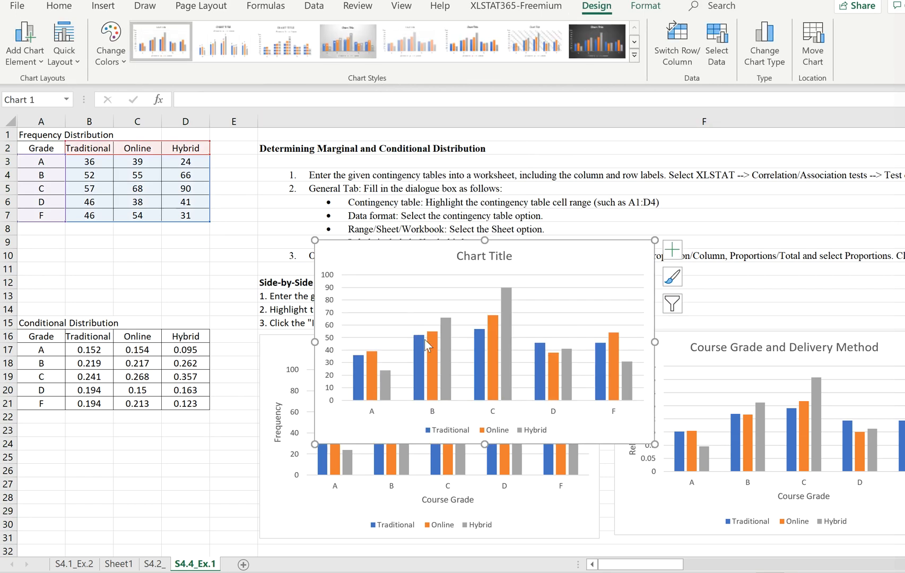
# Add axis titles to the new column chart and open the vertical axis title for editing.
pyautogui.moveTo(446, 338)
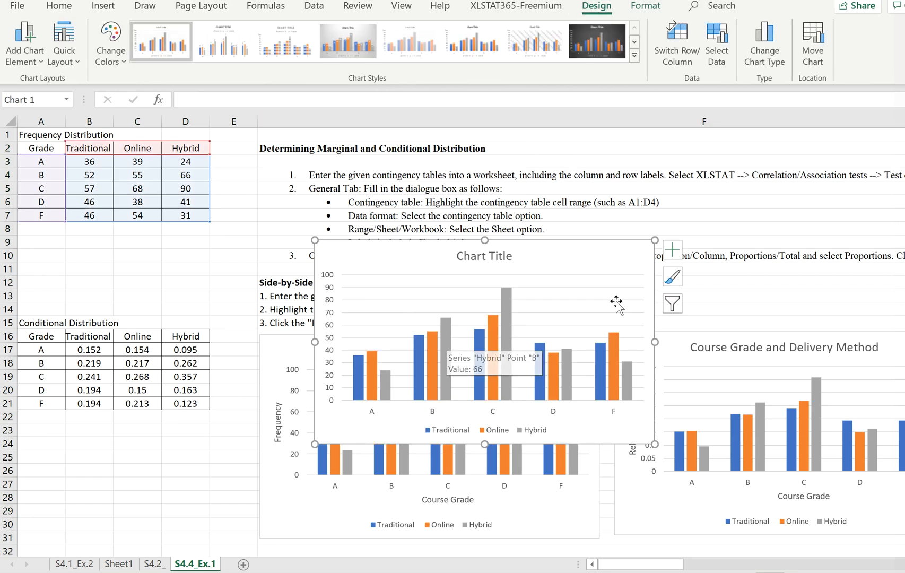
pyautogui.click(673, 249)
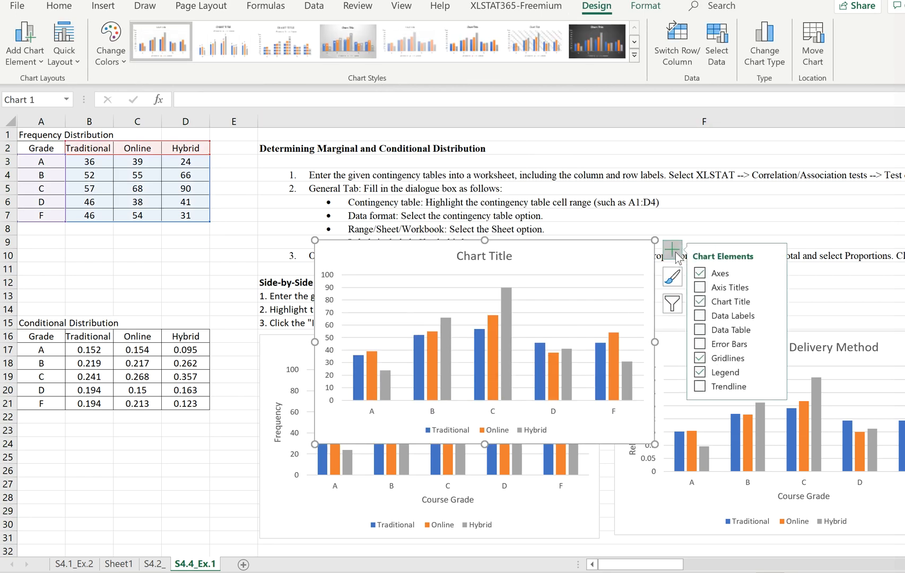
pyautogui.click(700, 288)
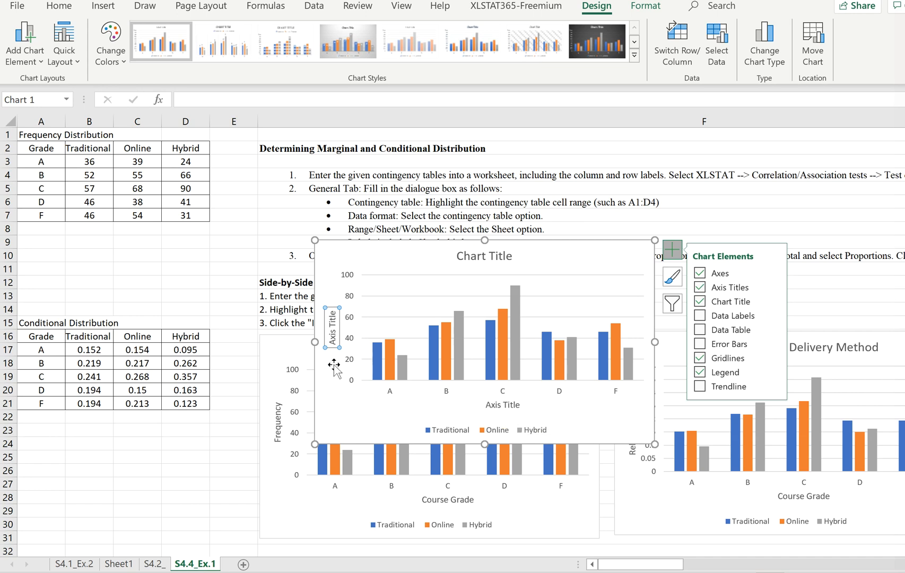
pyautogui.click(331, 324)
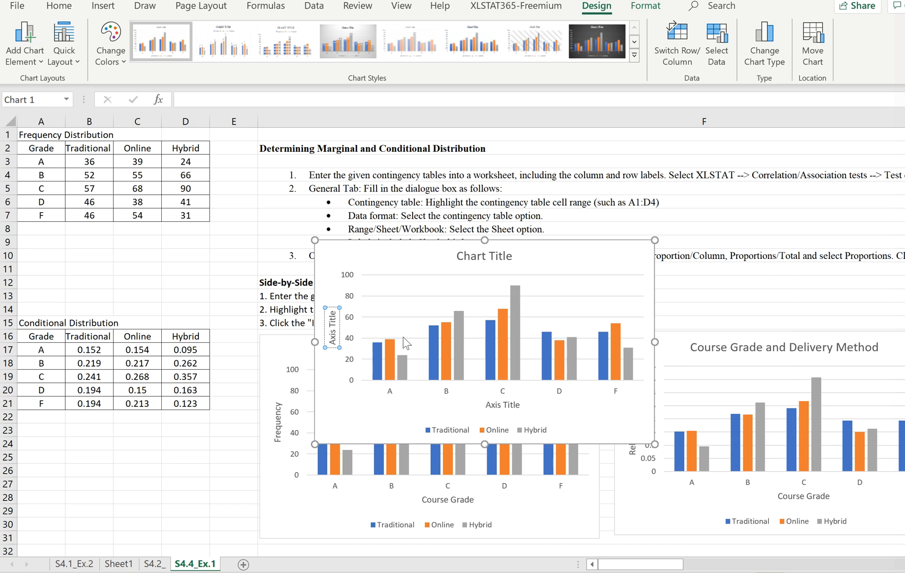
pyautogui.moveTo(376, 363)
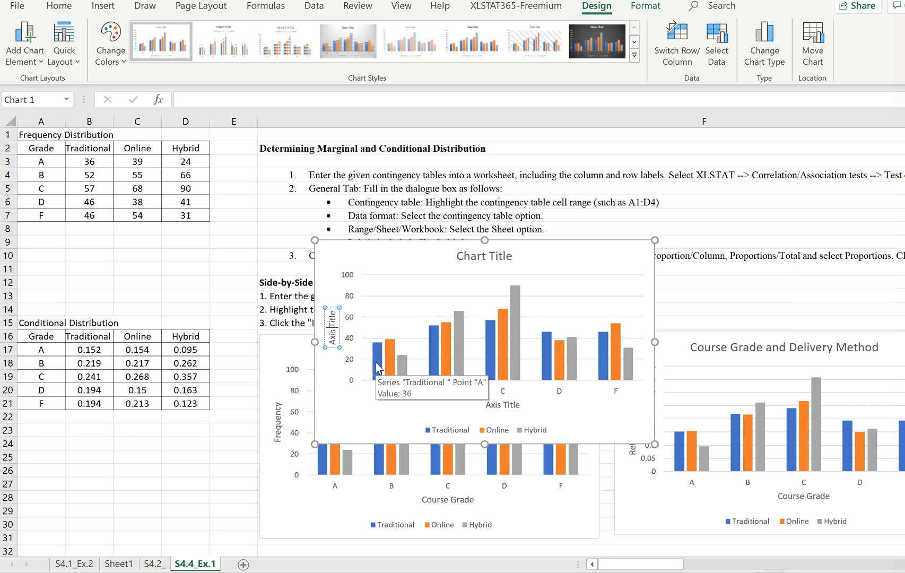